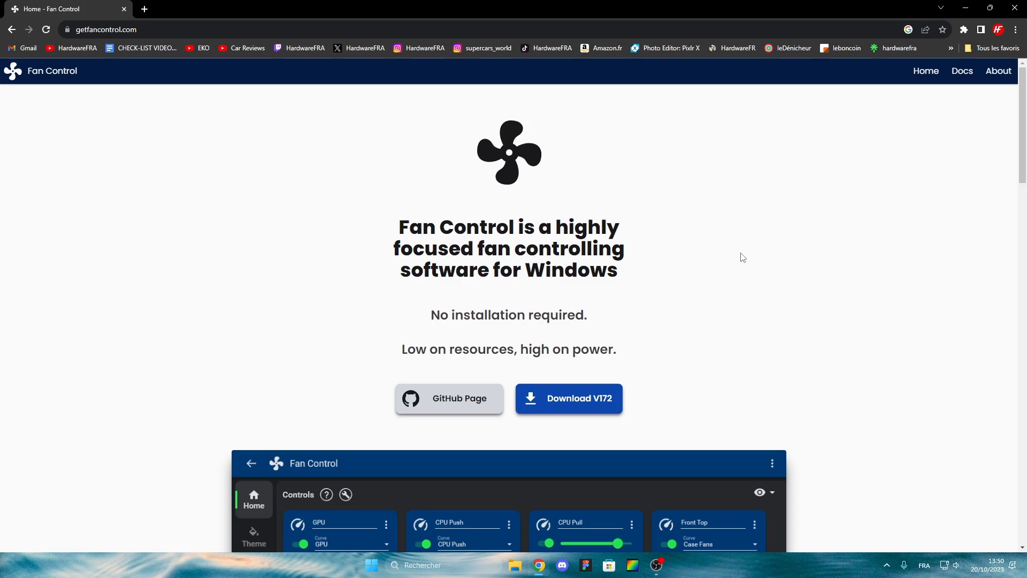
Minimize the Fan Control website window.
scroll(686, 347, down, 1)
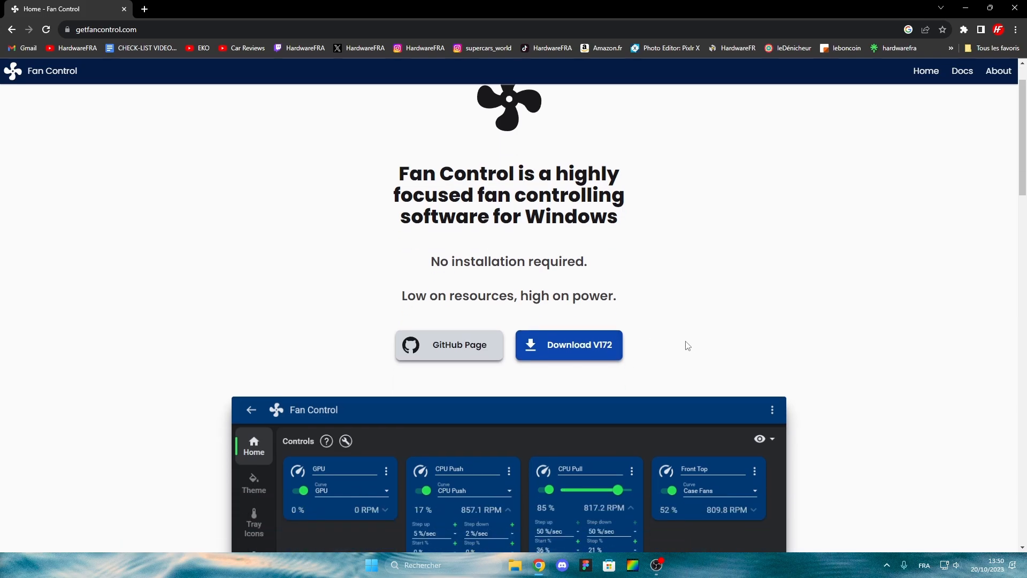
scroll(688, 345, down, 3)
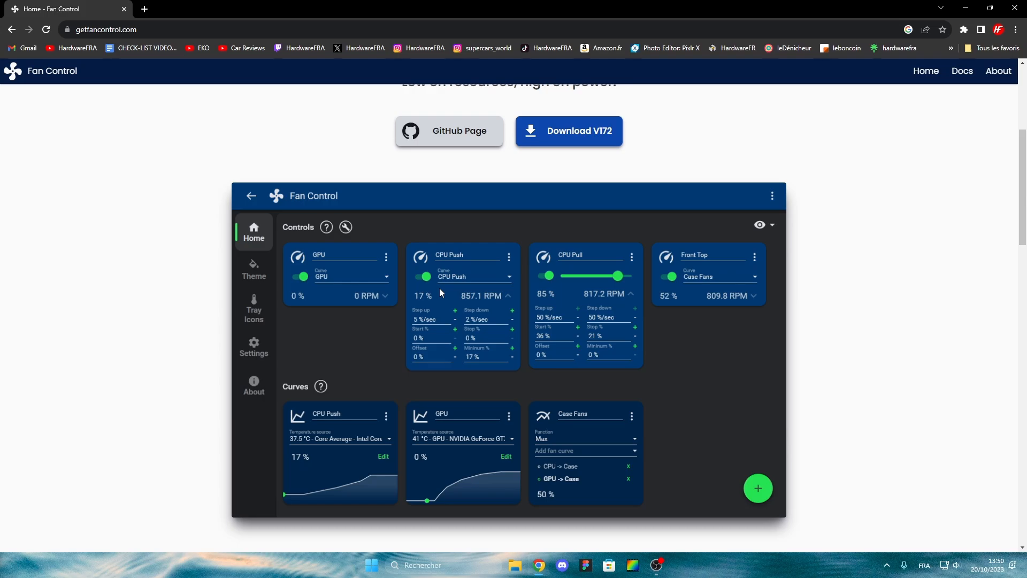
scroll(439, 288, up, 5)
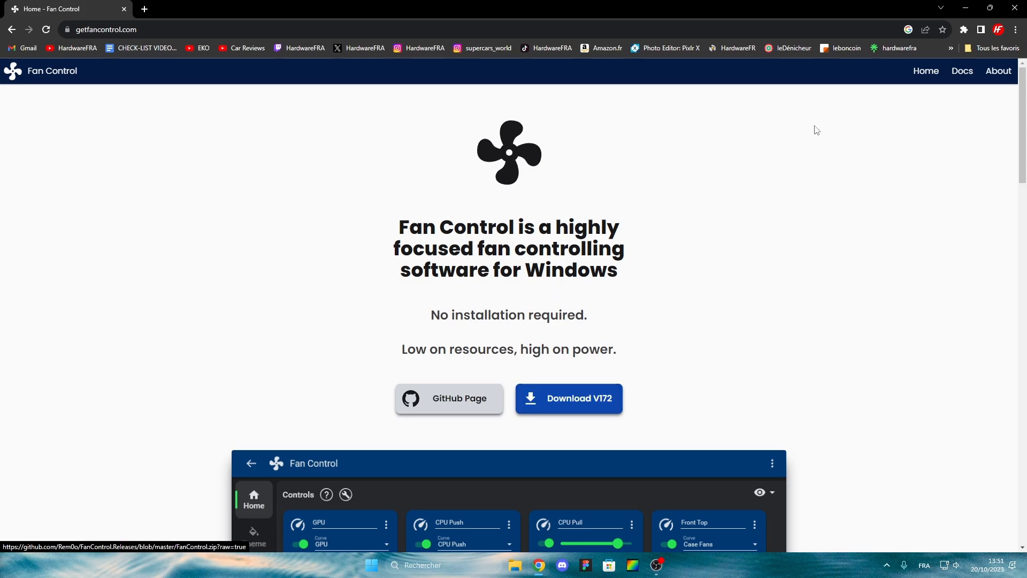
click(966, 8)
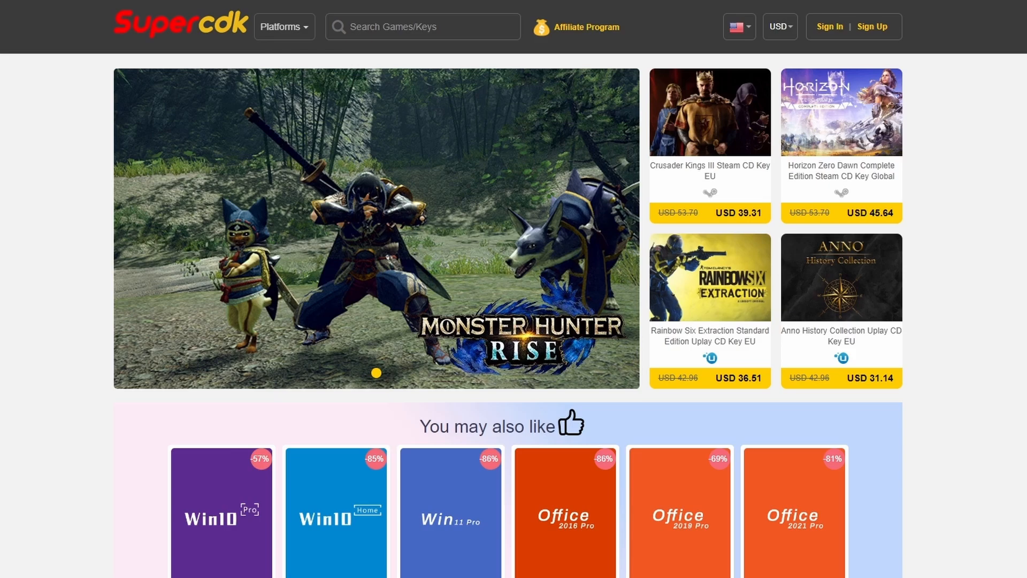
Buy the Win 10 Pro key on Supercdk and enter promotion code SPHG.
scroll(508, 316, down, 3)
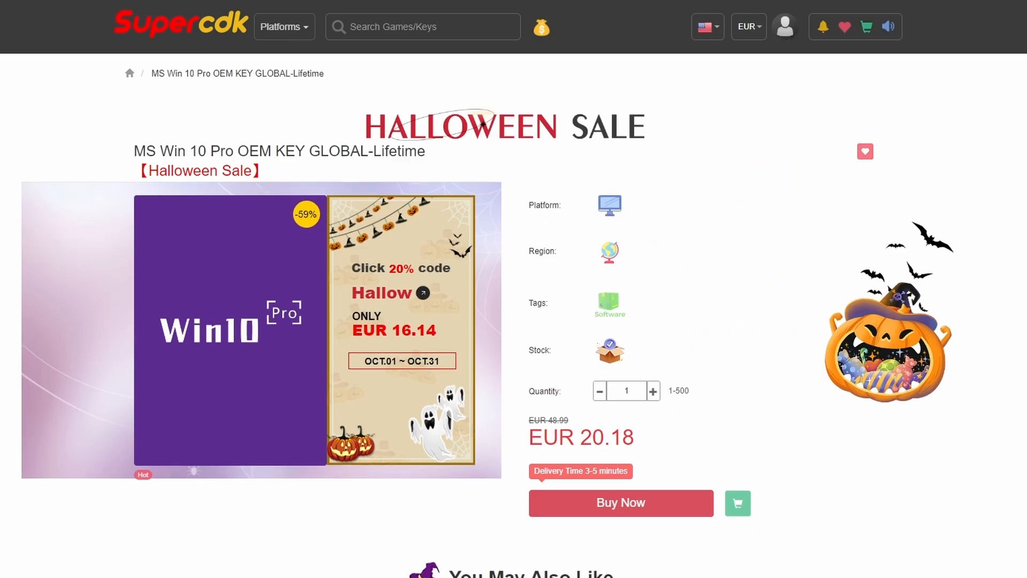
click(552, 514)
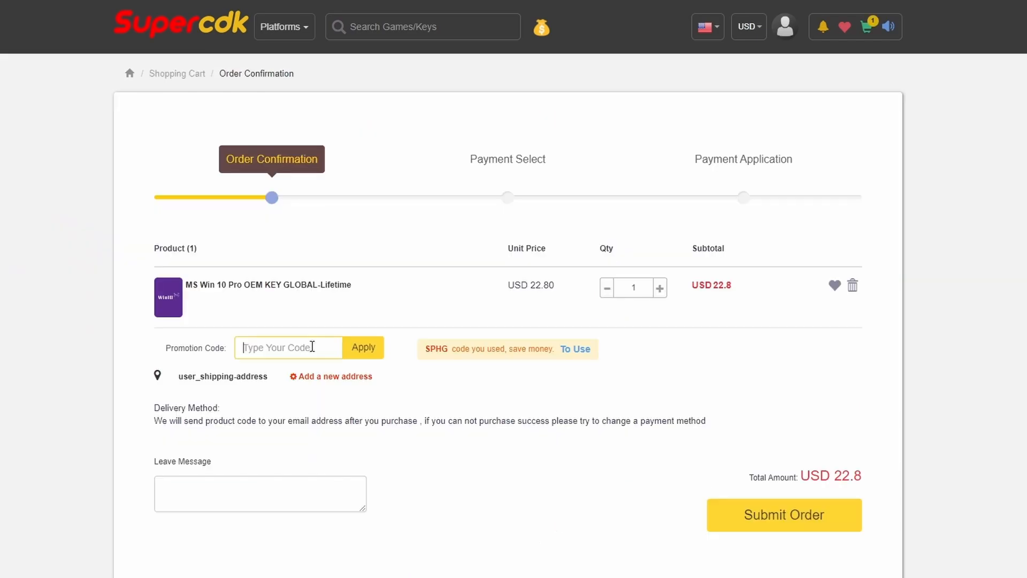
text(SPHG)
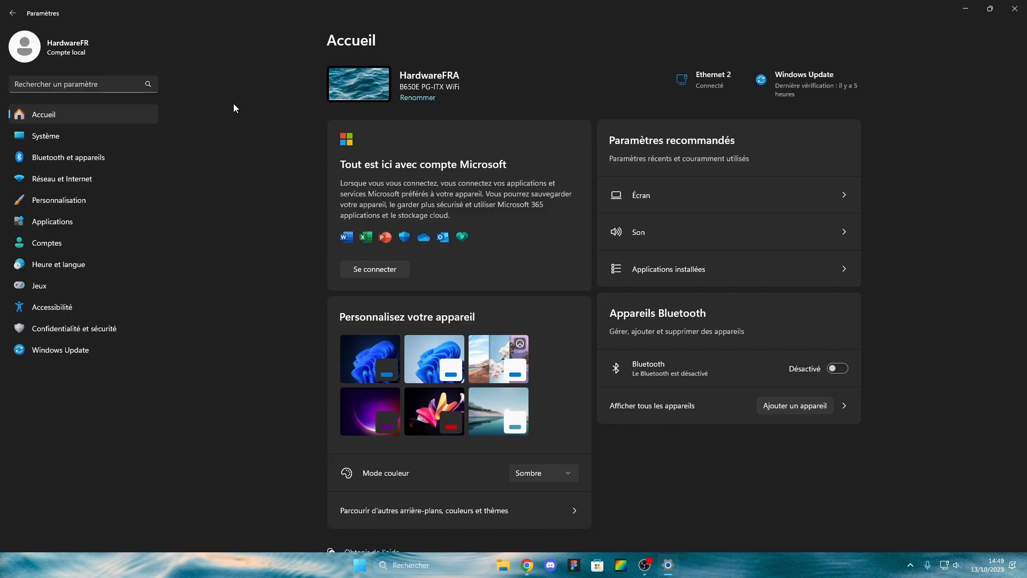
In System > Activation, enter a product key then cancel, and expand the activation status details.
click(101, 134)
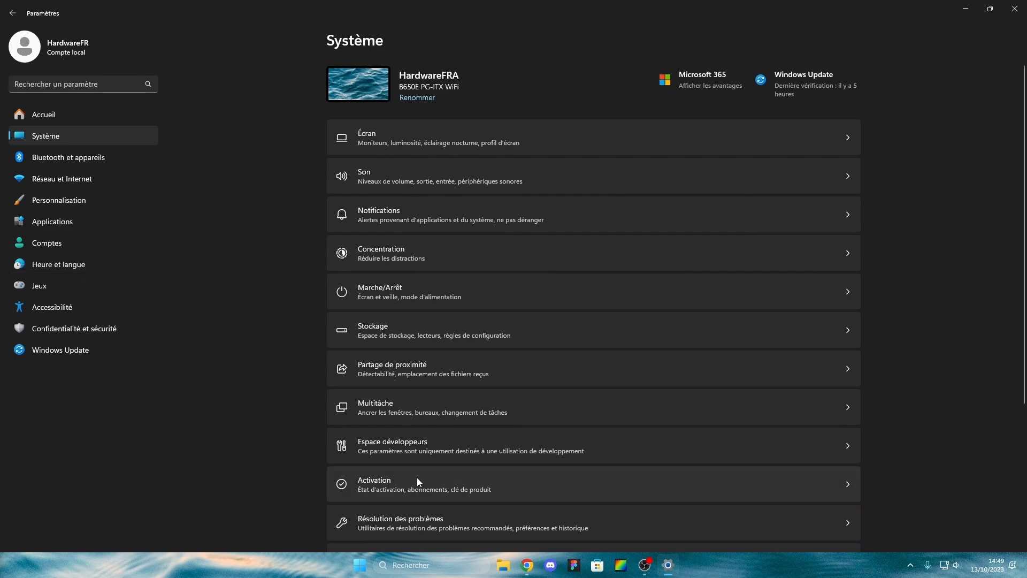
click(418, 480)
click(818, 179)
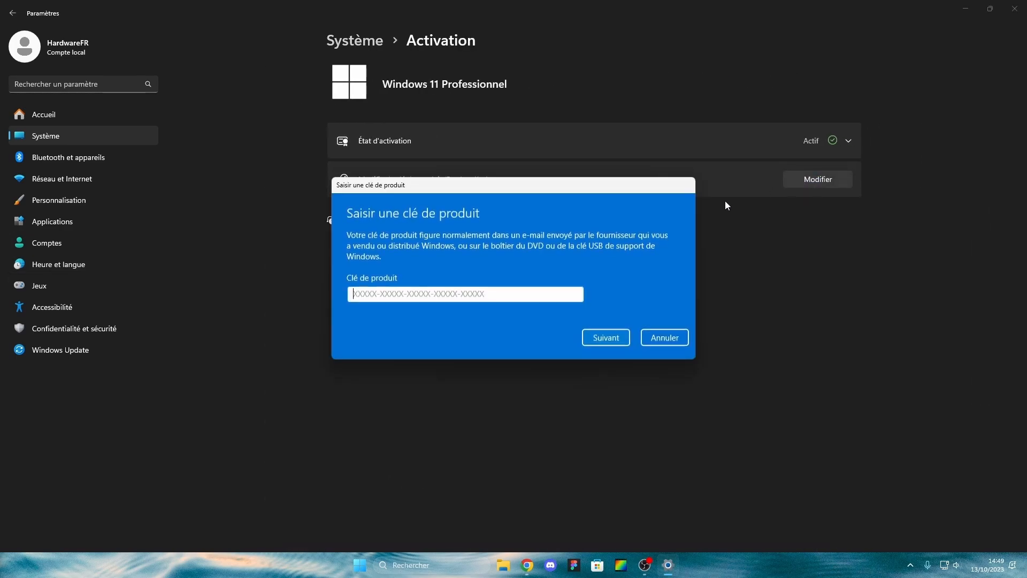
text(FGGFF-GFGGY-GGFHF-)
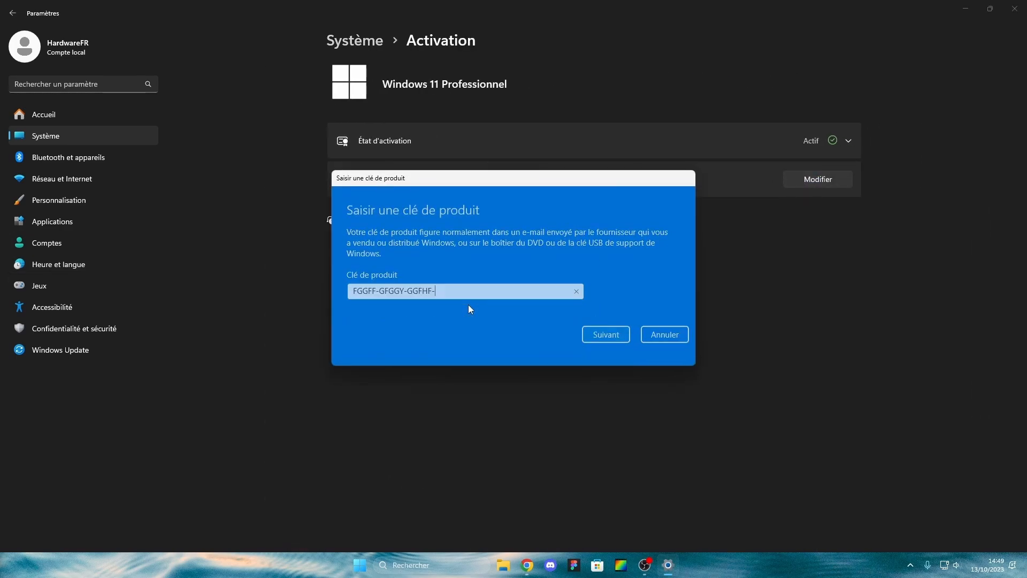
text(HYGHG-HGHGG)
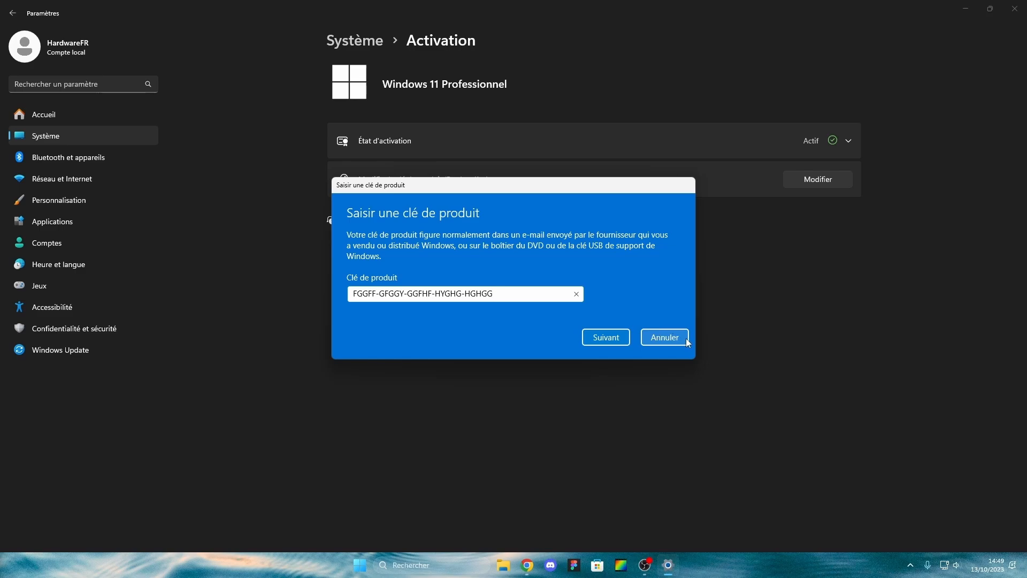
click(687, 343)
click(721, 155)
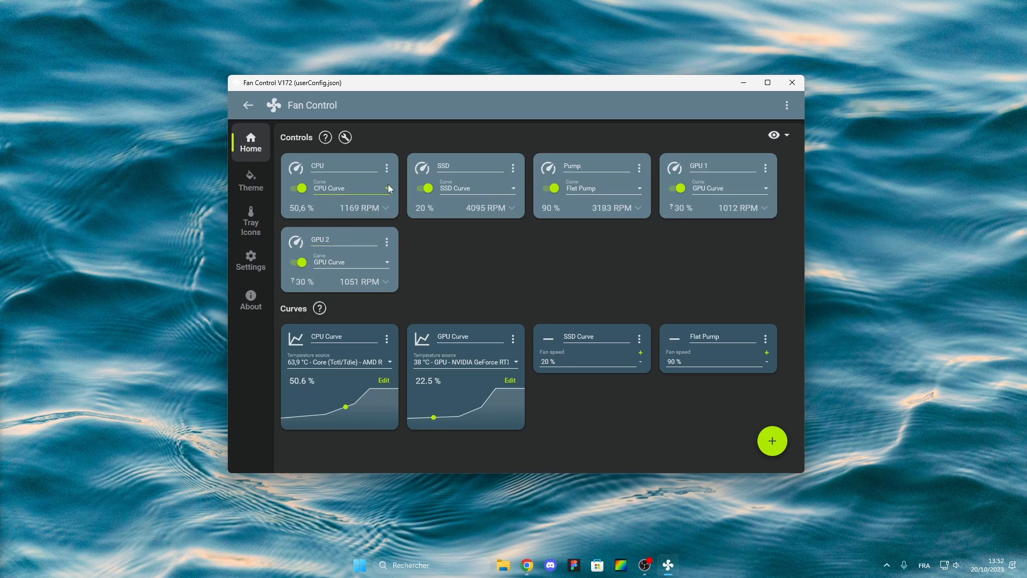
click(762, 439)
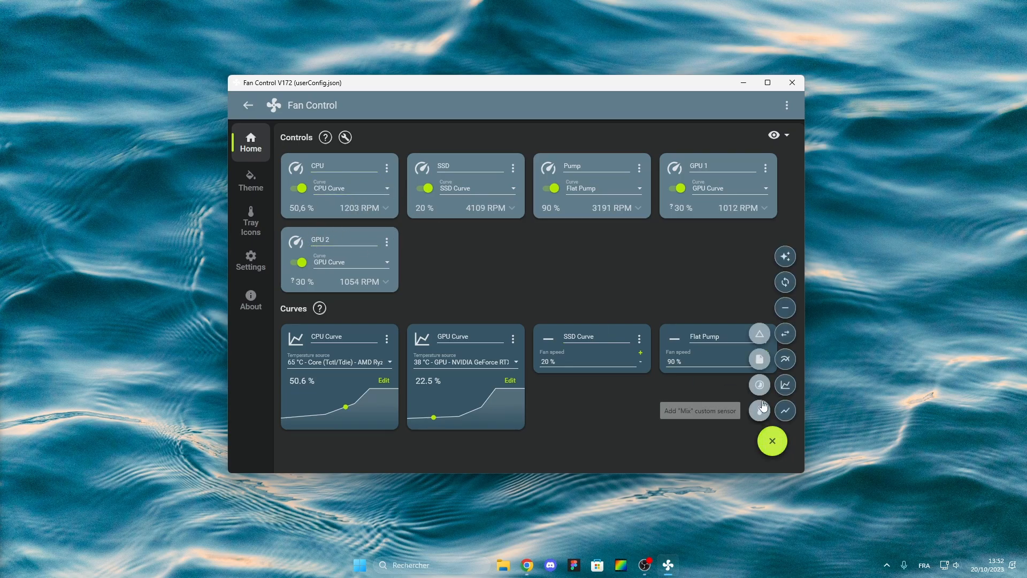
click(785, 308)
click(337, 453)
key(Return)
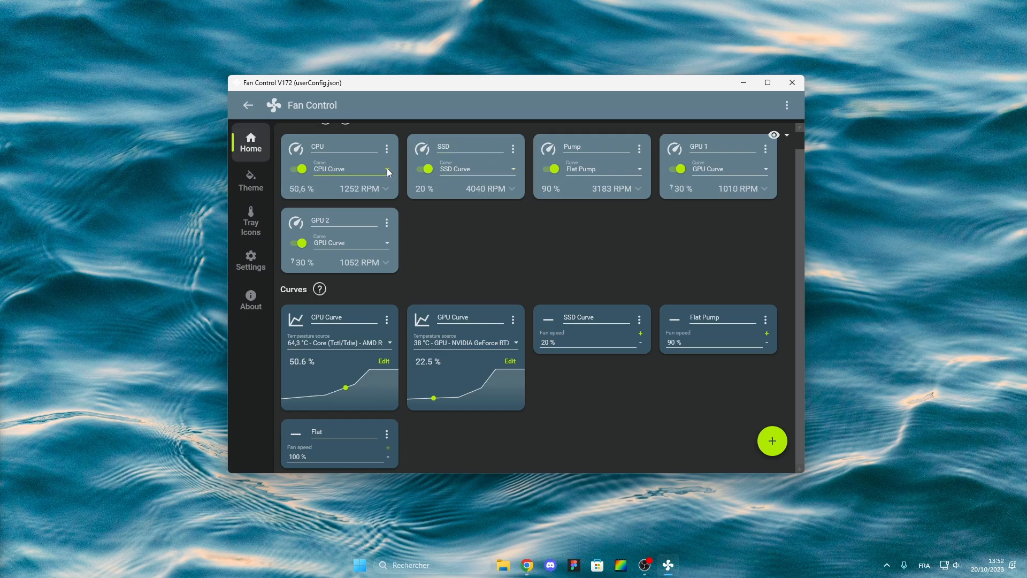
click(358, 167)
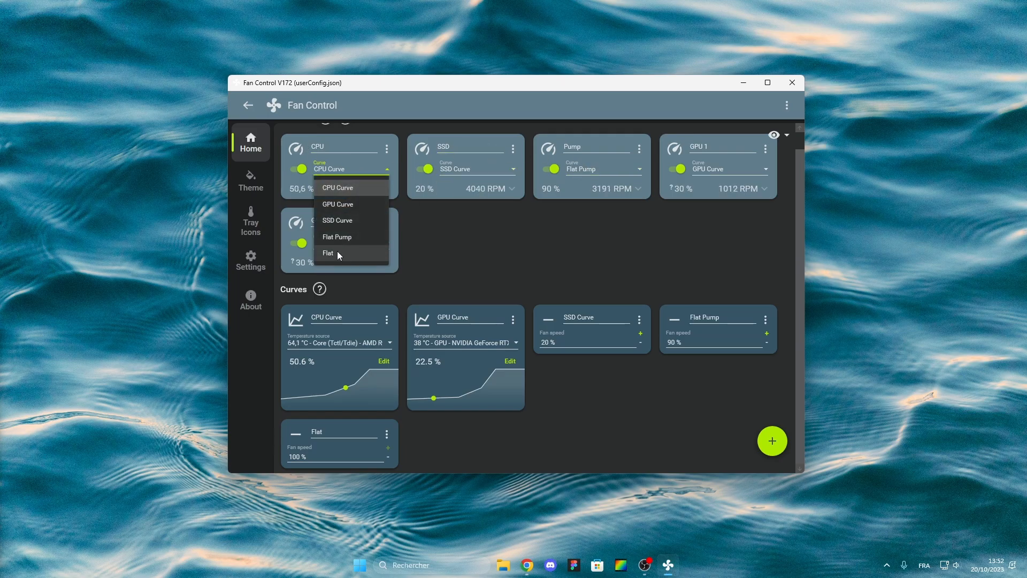
click(435, 239)
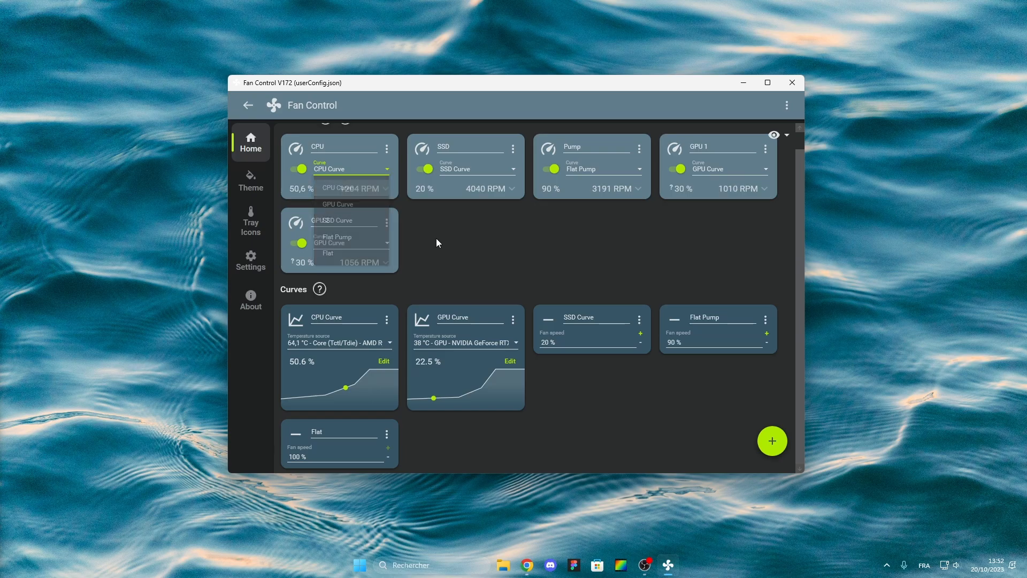
click(301, 172)
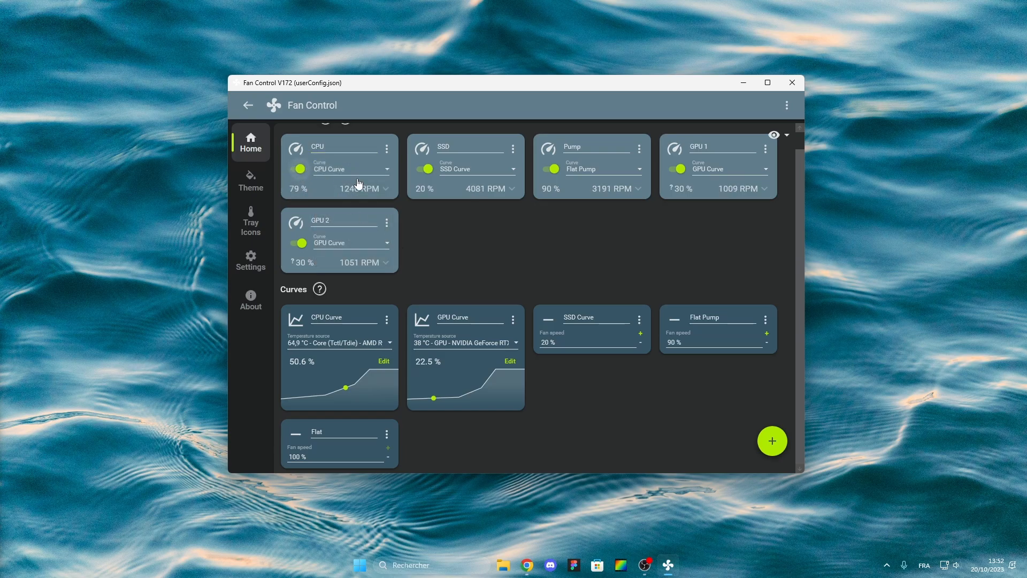
click(300, 170)
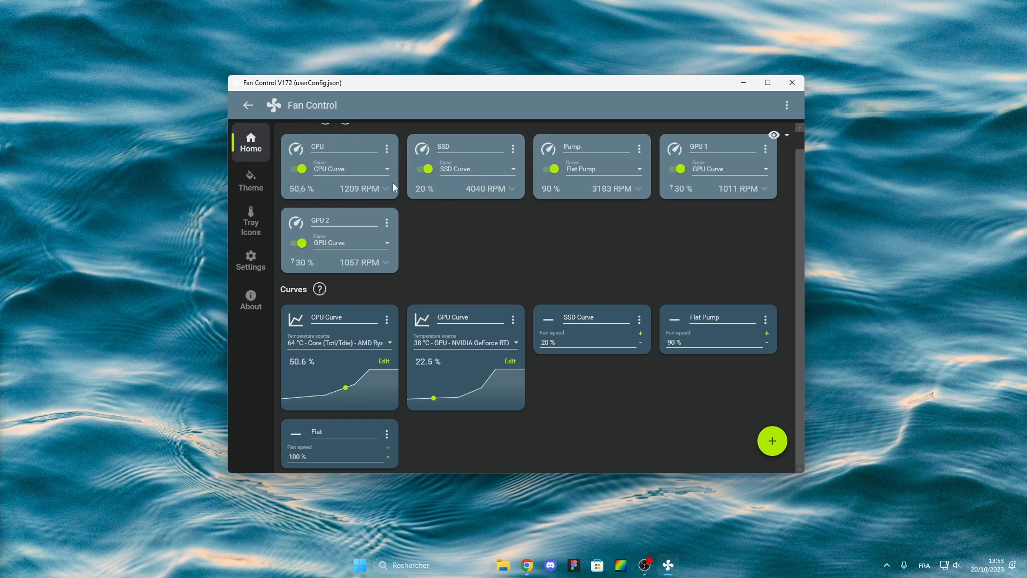
click(387, 435)
click(392, 481)
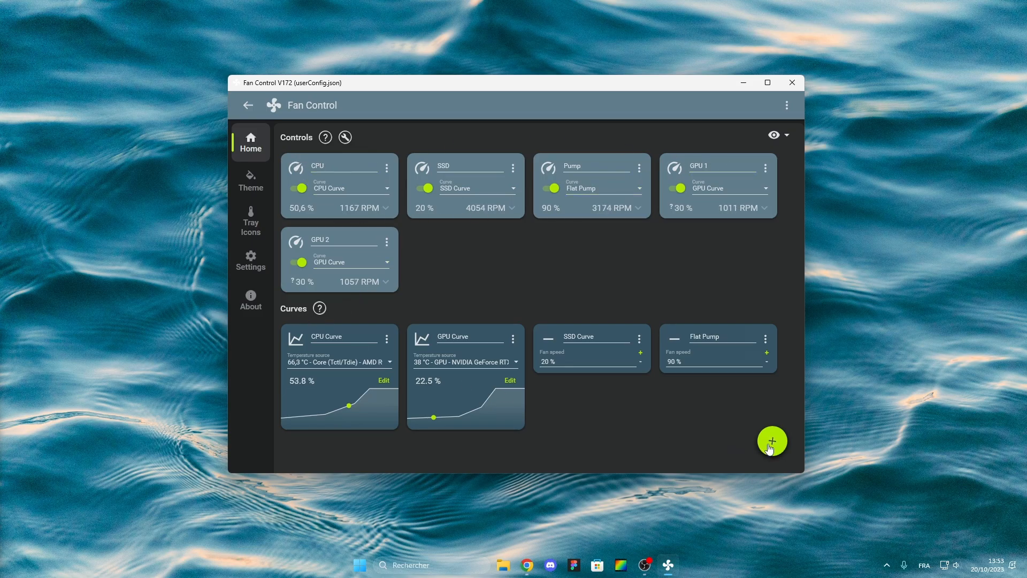
Add a new Graph fan curve and rename it to CPU Curve 2.
mouse_move(773, 440)
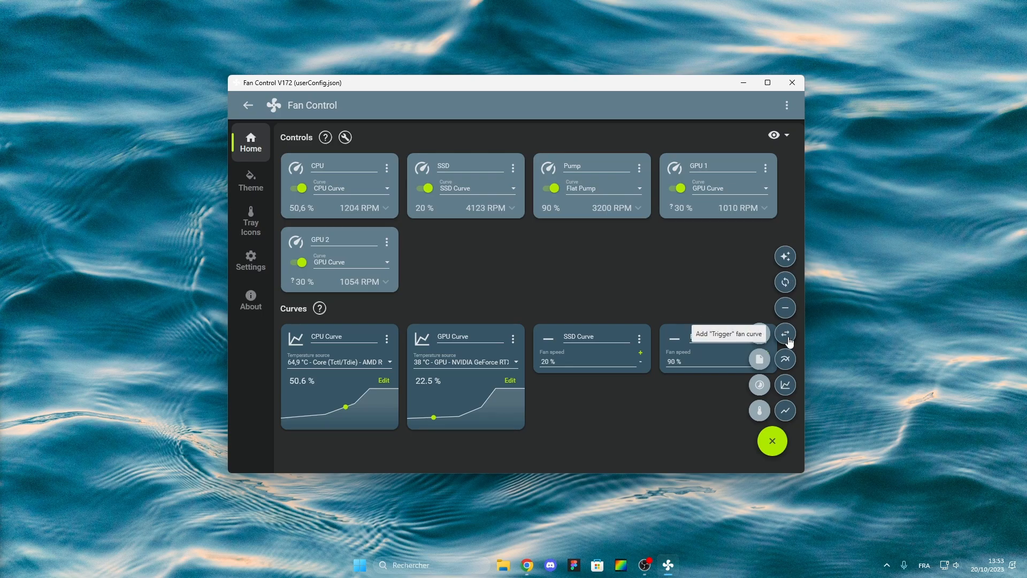
click(785, 385)
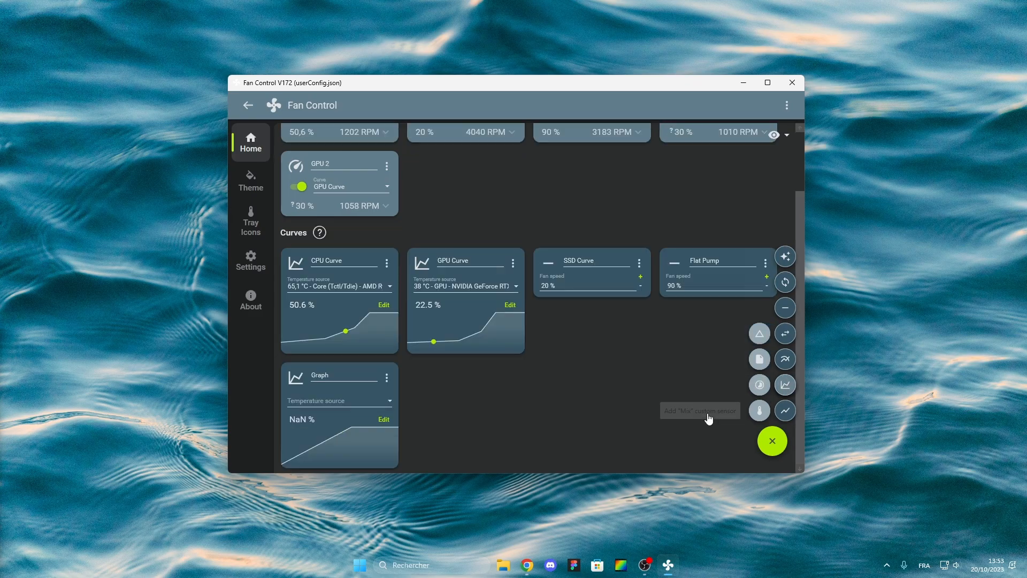
click(326, 375)
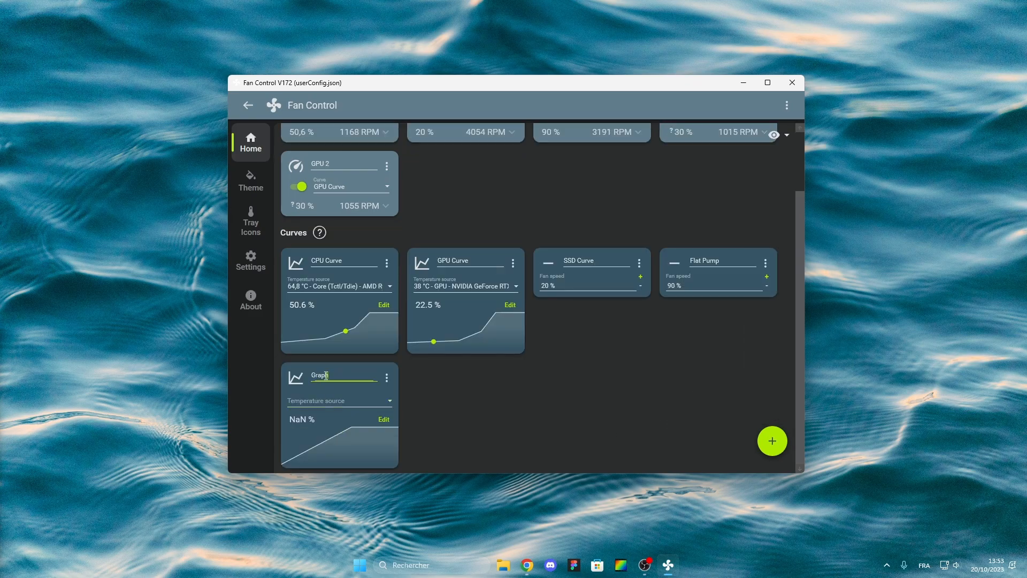
double_click(326, 375)
text(CP)
text(urve 2)
click(432, 418)
Set CPU Curve 2's temperature source to Core (Tctl/Tdie) - AMD Ryzen 9 7900X.
click(330, 400)
scroll(369, 337, down, 2)
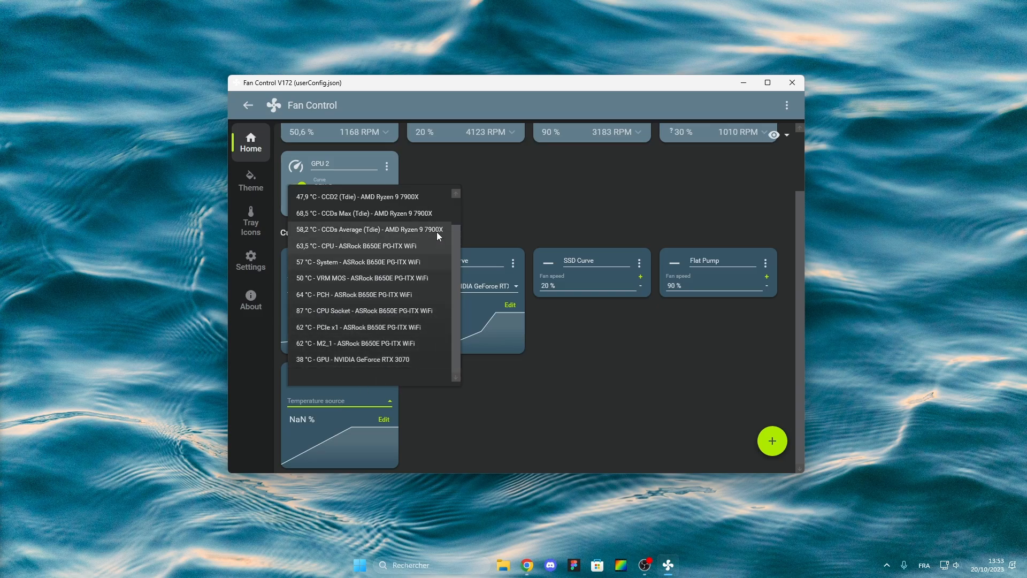
click(456, 236)
click(372, 396)
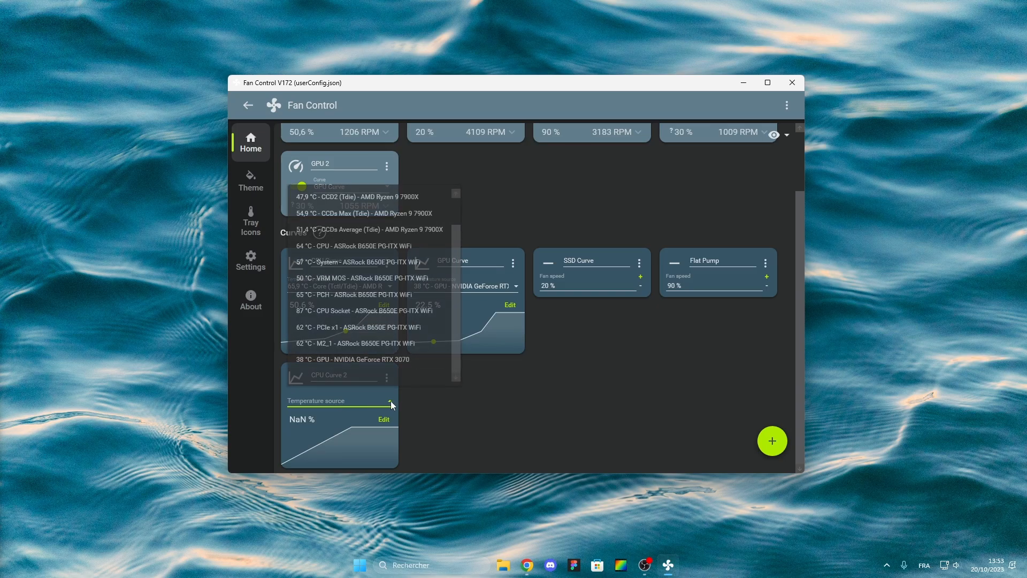
scroll(457, 240, up, 2)
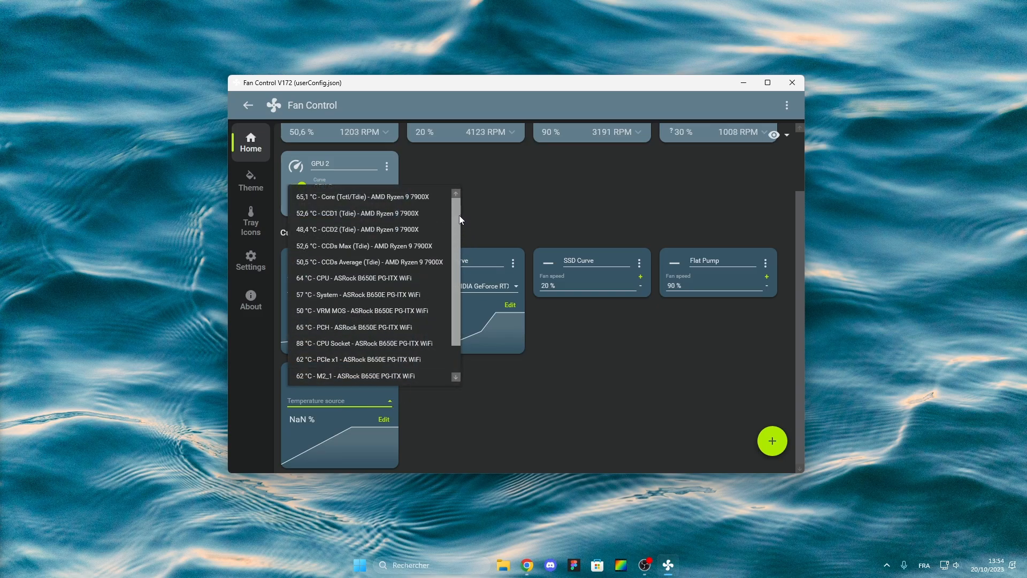
scroll(454, 268, down, 2)
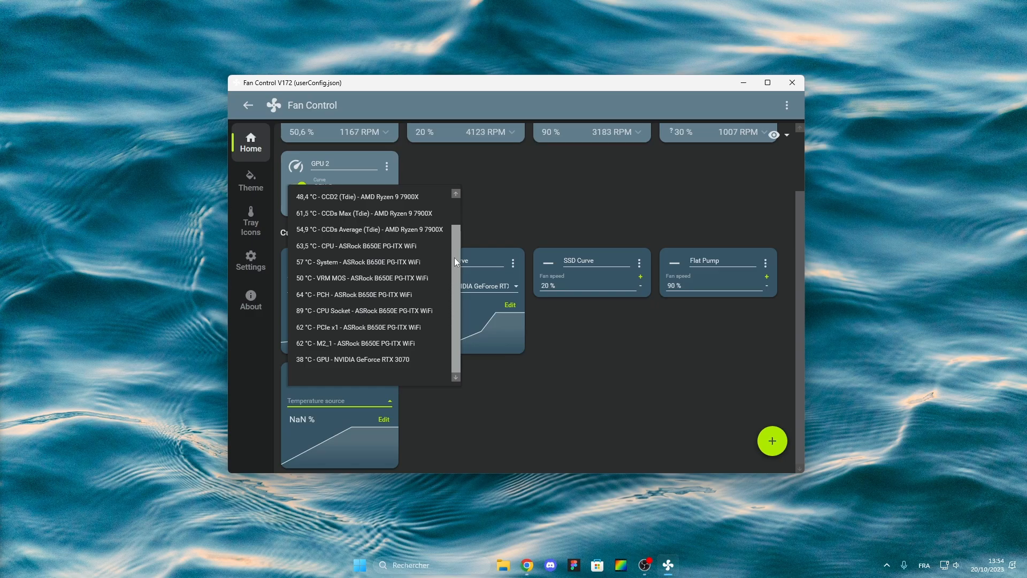
scroll(454, 258, up, 2)
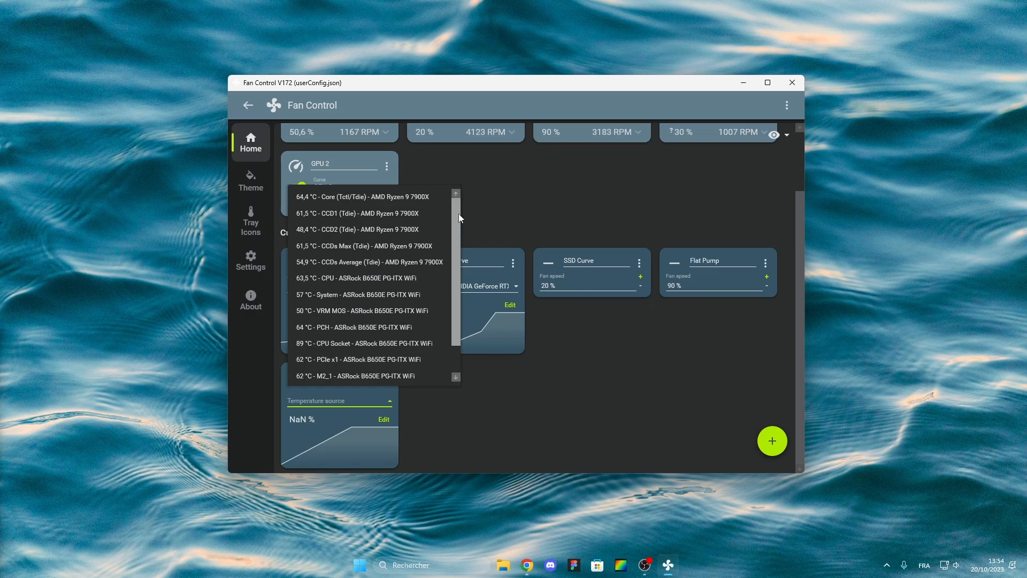
click(381, 198)
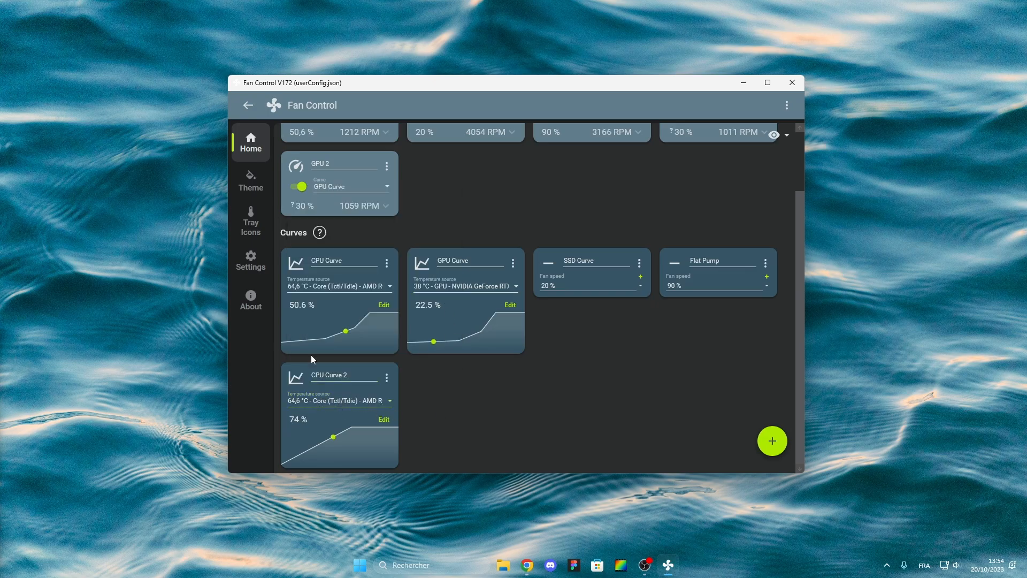
Raise CPU Curve 2's 20 °C point to 29.5 % and move its 100 % point to 85.2 °C.
click(384, 420)
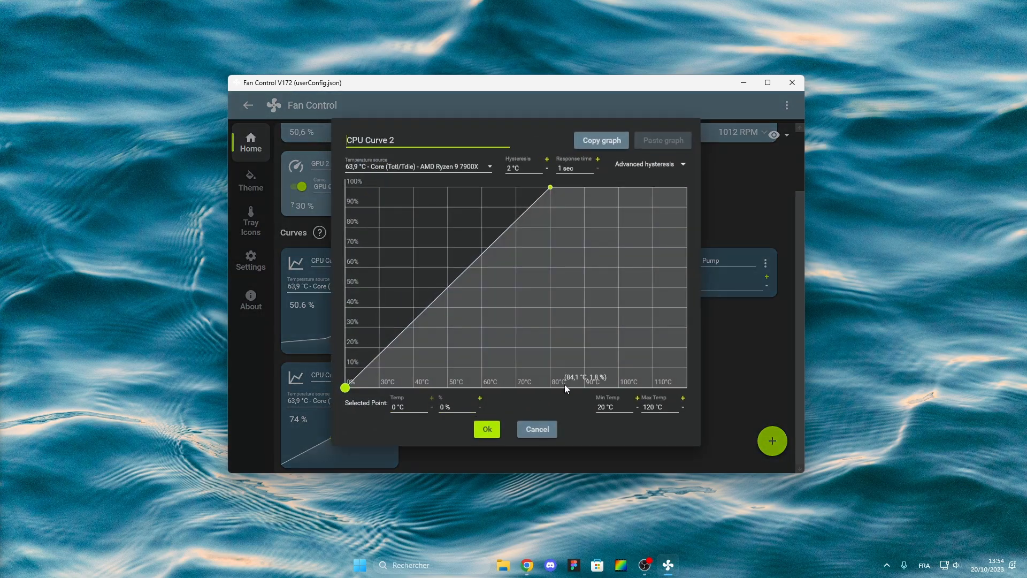
drag(346, 391, 344, 335)
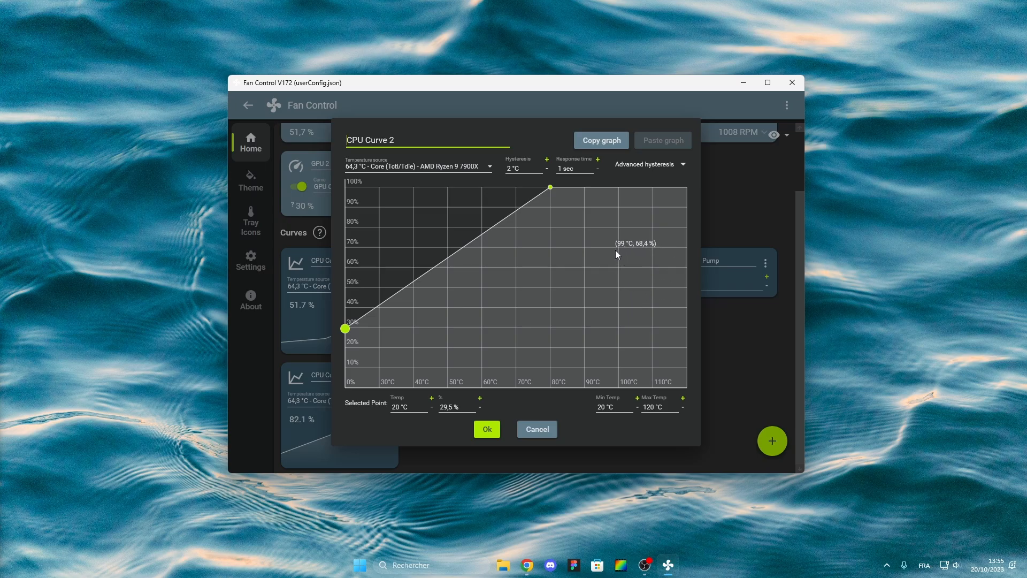
click(551, 188)
drag(551, 188, 568, 190)
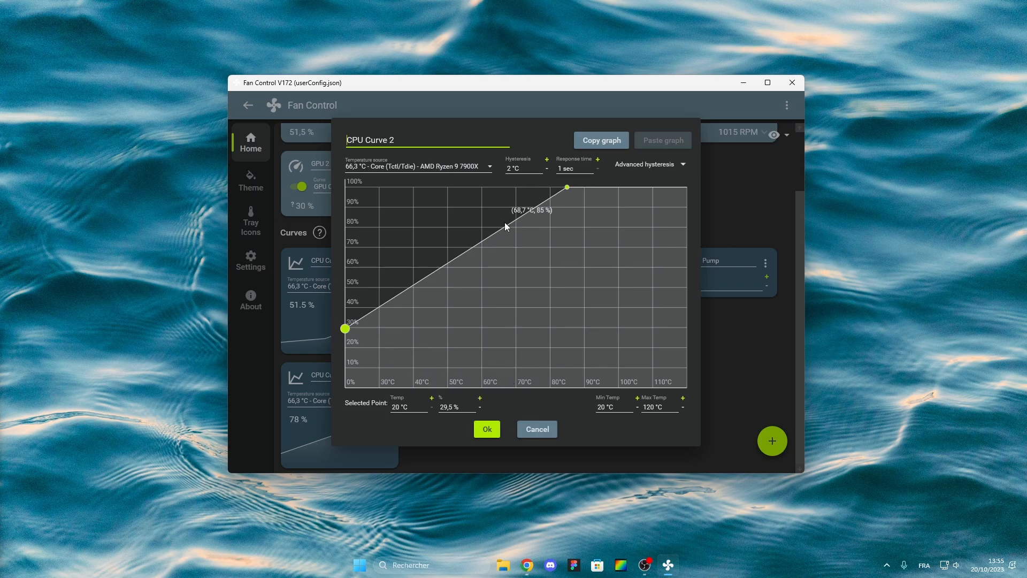
mouse_move(569, 195)
mouse_down()
mouse_move(552, 190)
mouse_move(587, 189)
mouse_move(569, 187)
mouse_up()
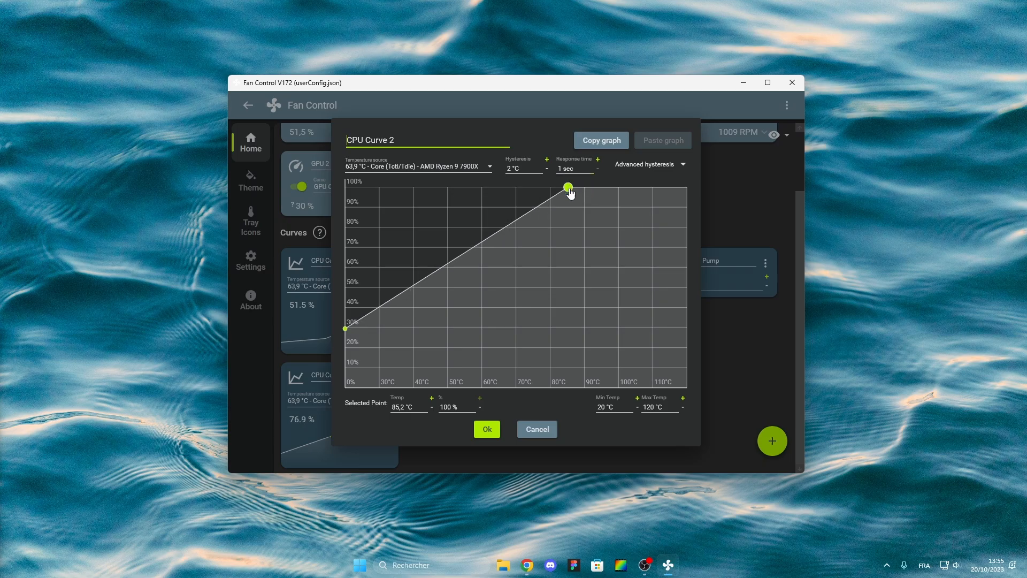
Set the curve graph's maximum temperature to 100 °C.
click(666, 409)
text(100)
key(Return)
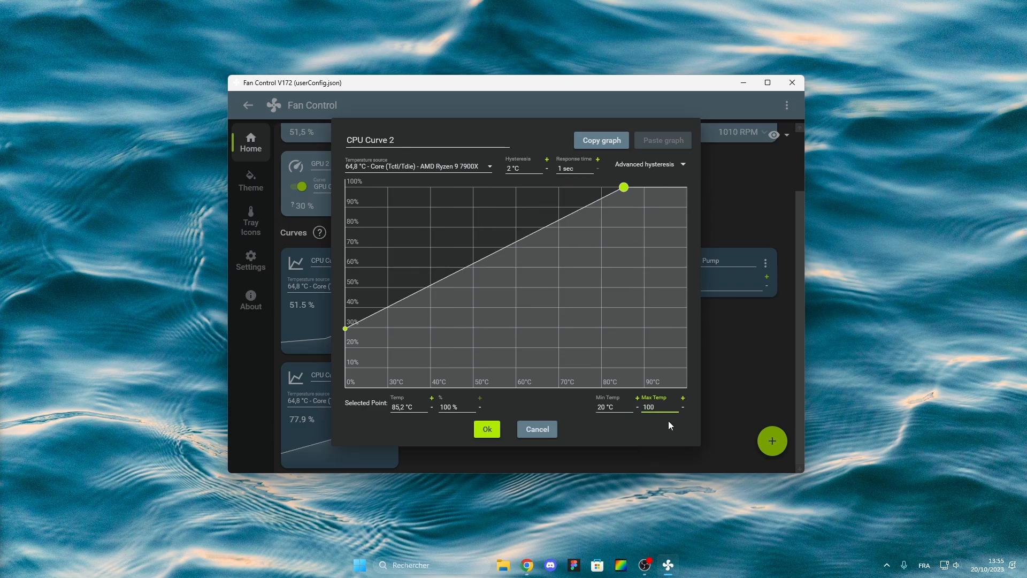
Lower the 20 °C start point and add new curve points near 50 °C and 64 °C.
click(624, 187)
click(345, 328)
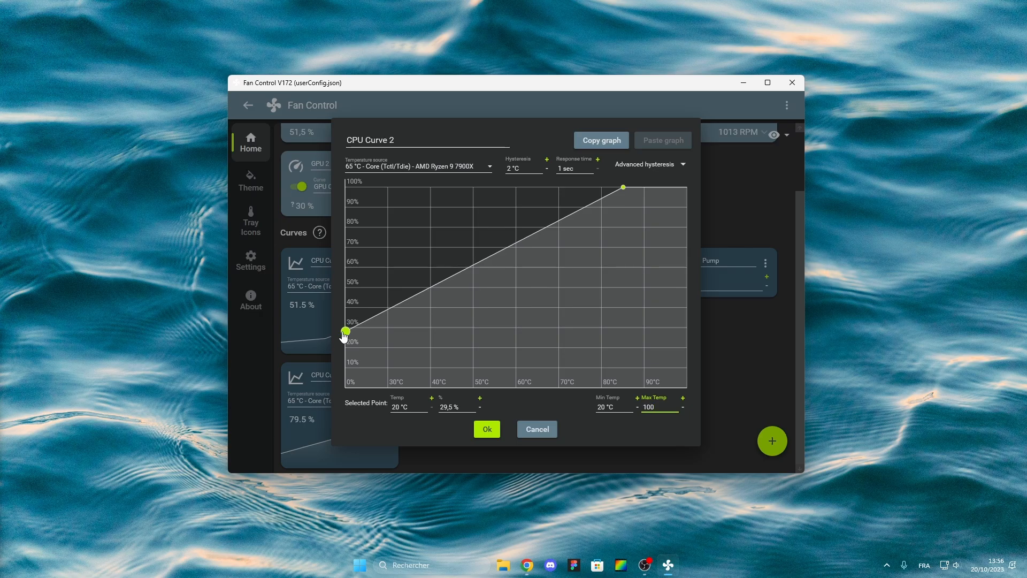
mouse_move(332, 336)
mouse_down()
mouse_move(320, 355)
mouse_move(331, 333)
mouse_move(332, 342)
mouse_up()
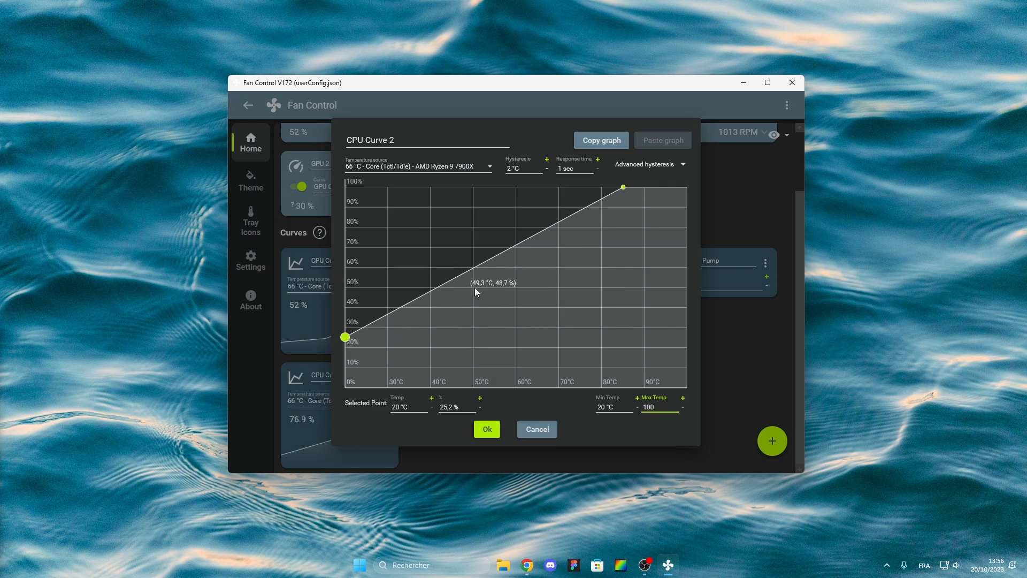
drag(473, 262, 475, 314)
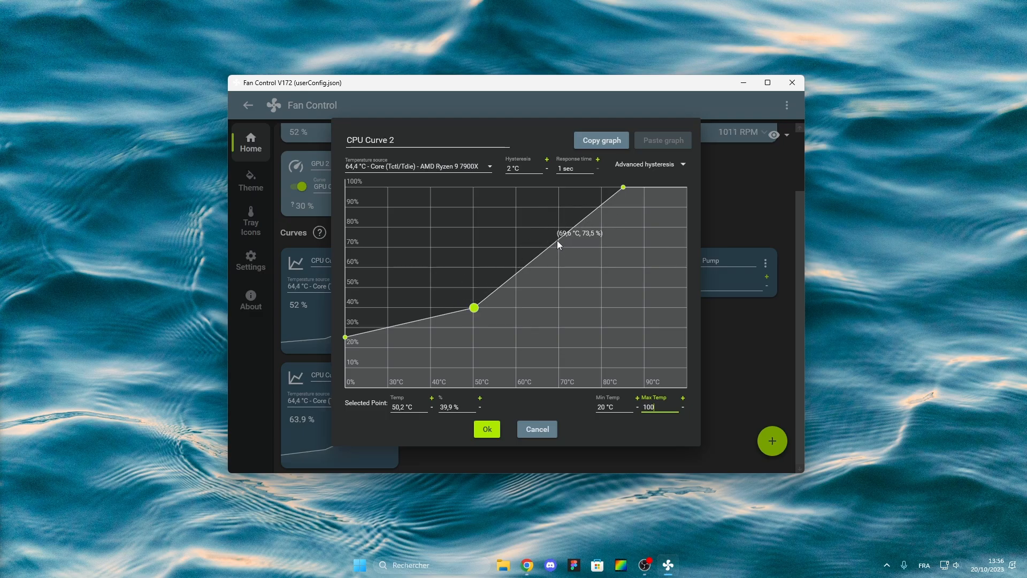
drag(528, 268, 539, 292)
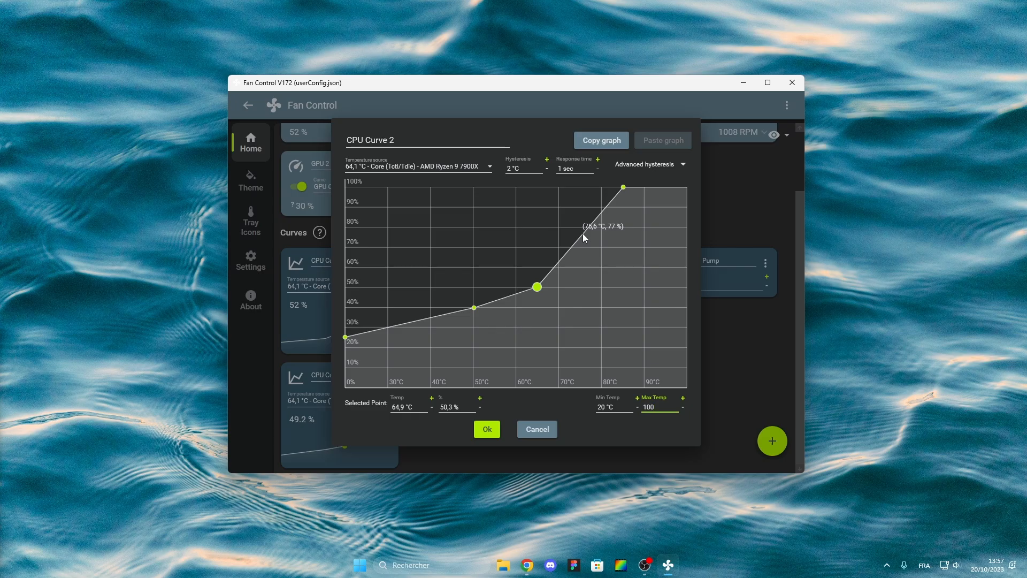
drag(535, 289, 496, 186)
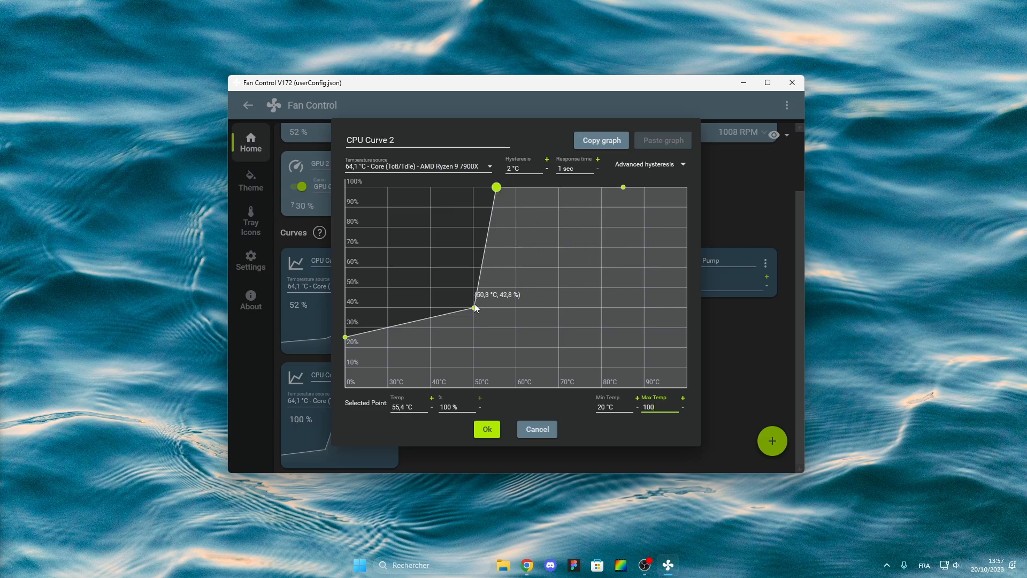
Rework the points into a gradual rise: 20 °C/24.4 %, 50 °C/40.4 %, 75.2 °C/70.6 %.
drag(475, 307, 413, 186)
drag(345, 337, 345, 187)
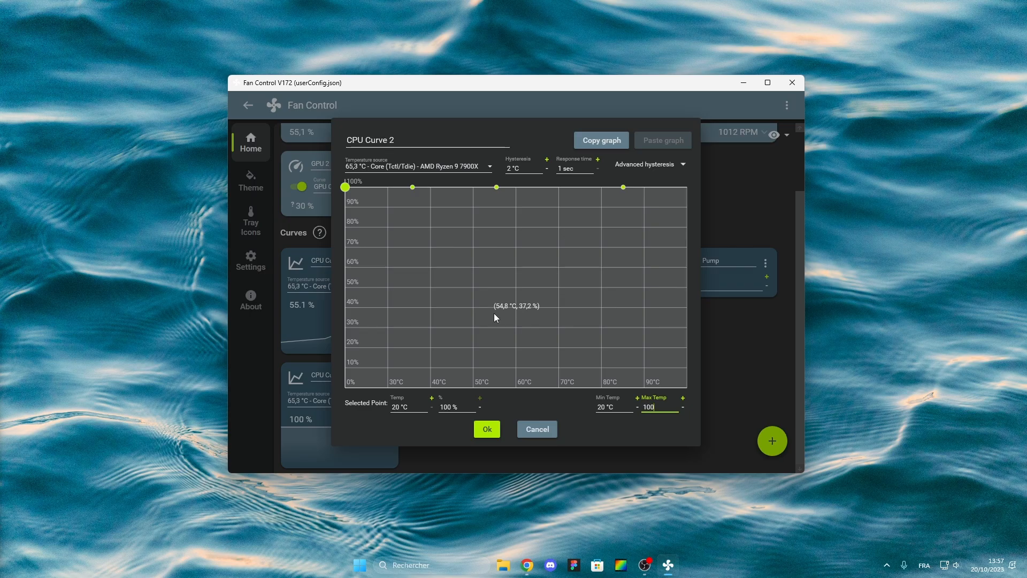
drag(345, 186, 345, 343)
drag(413, 188, 474, 308)
click(623, 187)
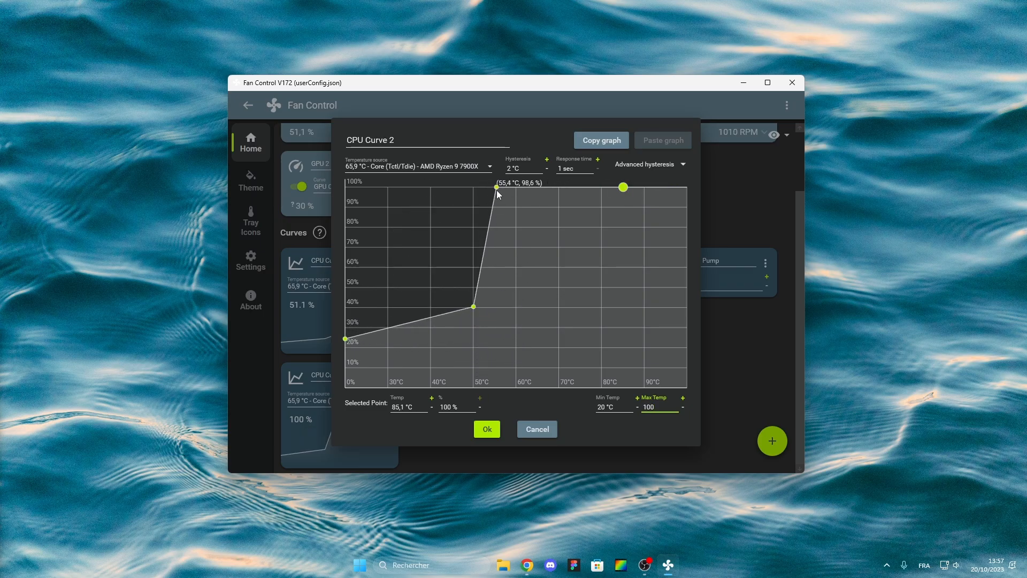
drag(497, 190, 582, 247)
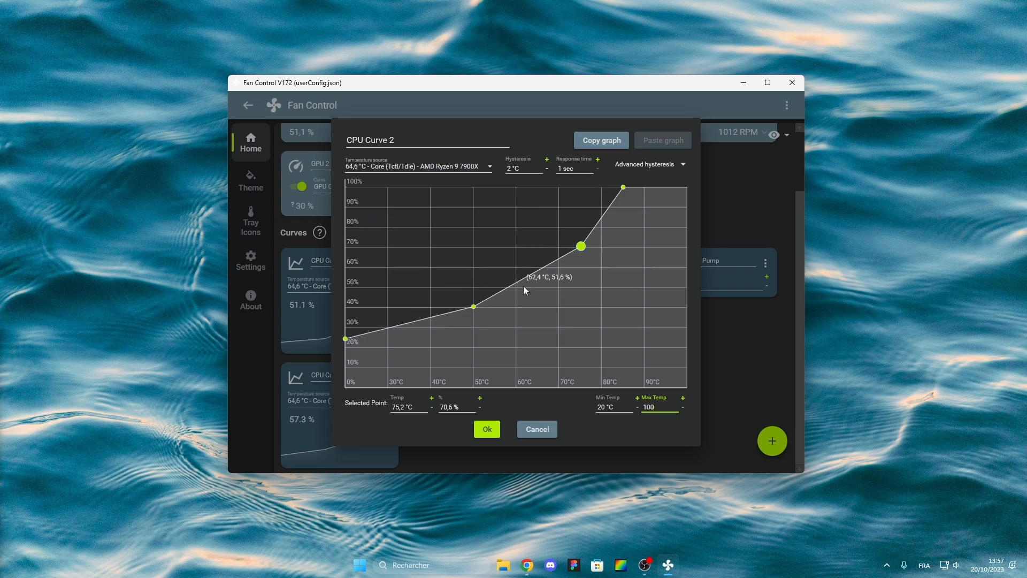
click(345, 339)
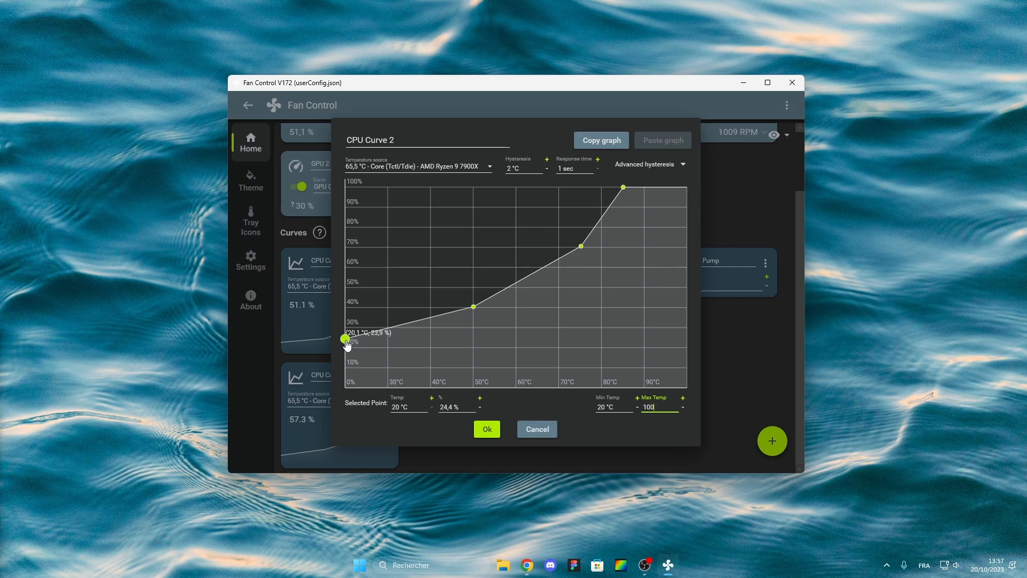
click(473, 306)
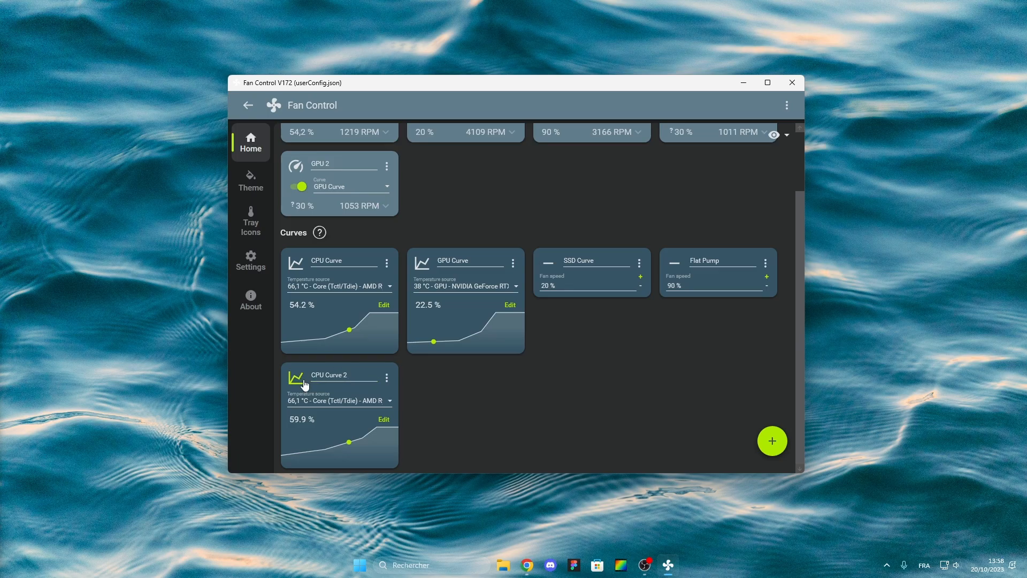
Check the CPU fan's curve and keep CPU Curve assigned to it.
scroll(340, 306, up, 3)
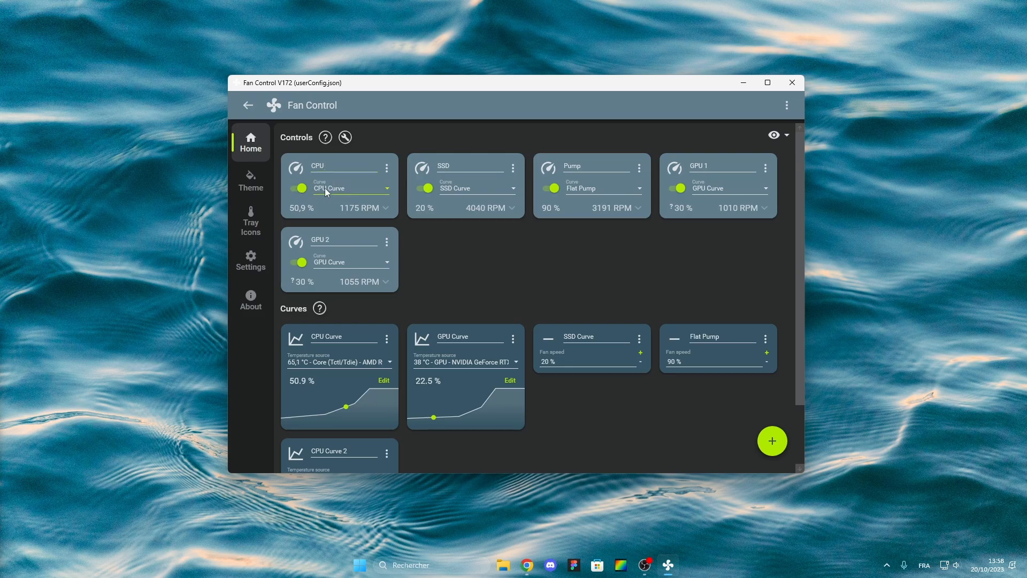
click(326, 187)
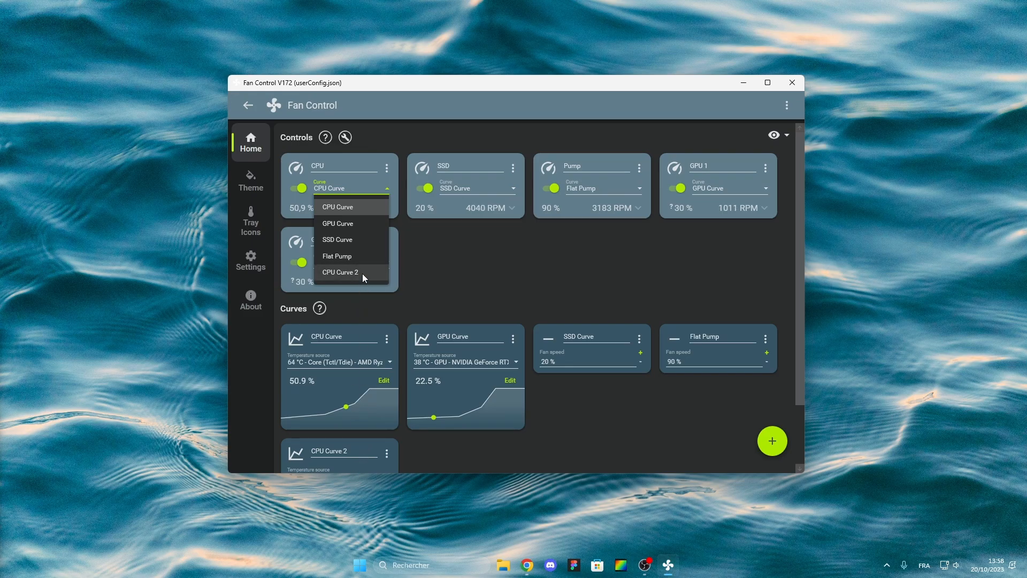
click(356, 207)
Delete the CPU Curve 2 test curve.
scroll(473, 251, down, 2)
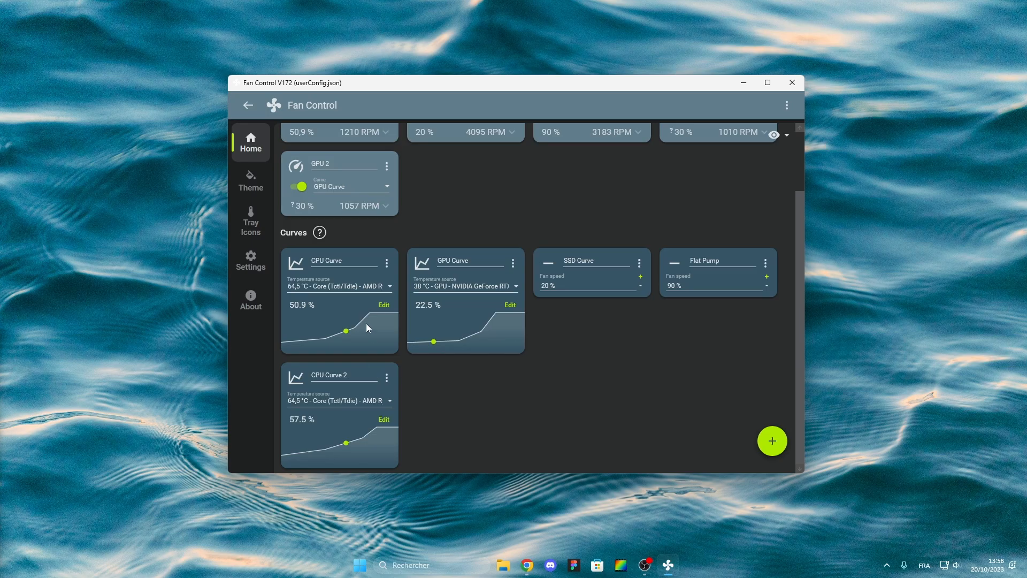
click(387, 374)
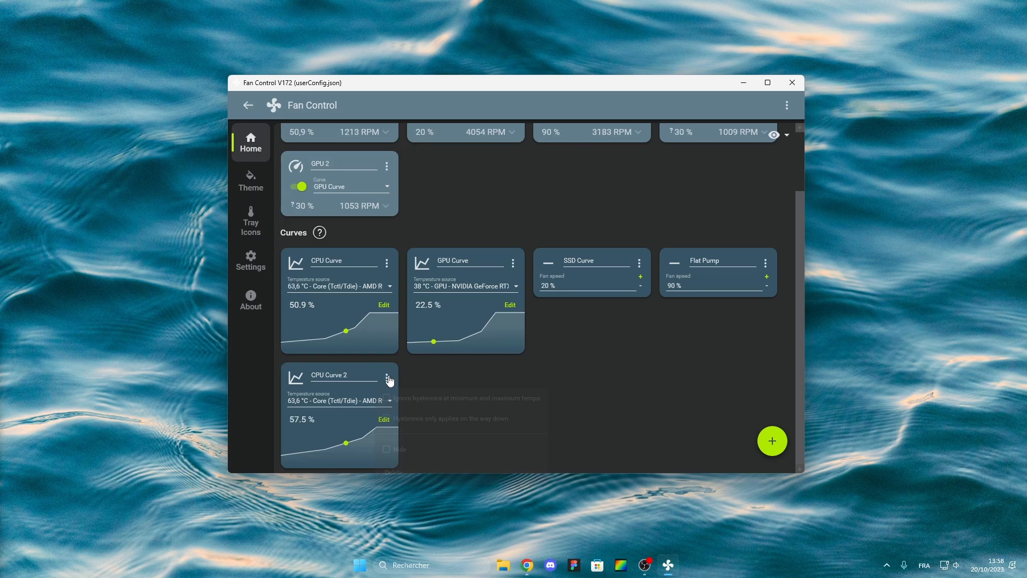
click(403, 470)
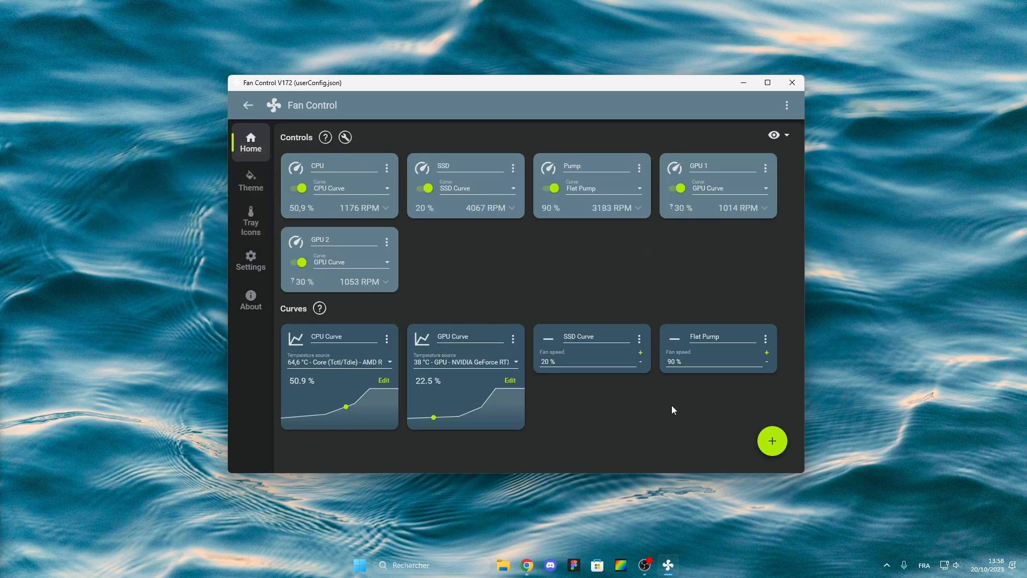
Add a new Flat fan curve.
click(776, 447)
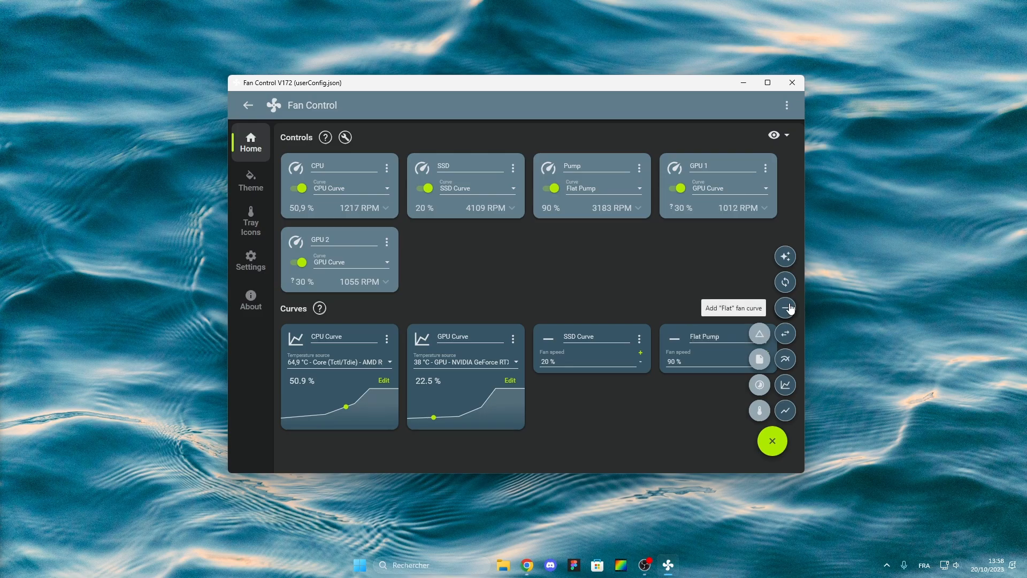
click(787, 307)
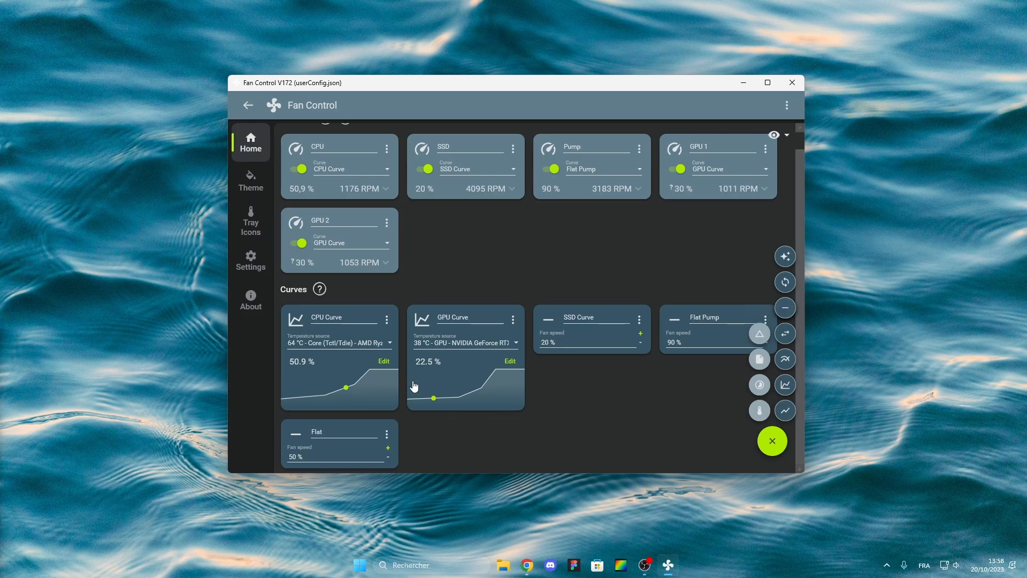
click(433, 430)
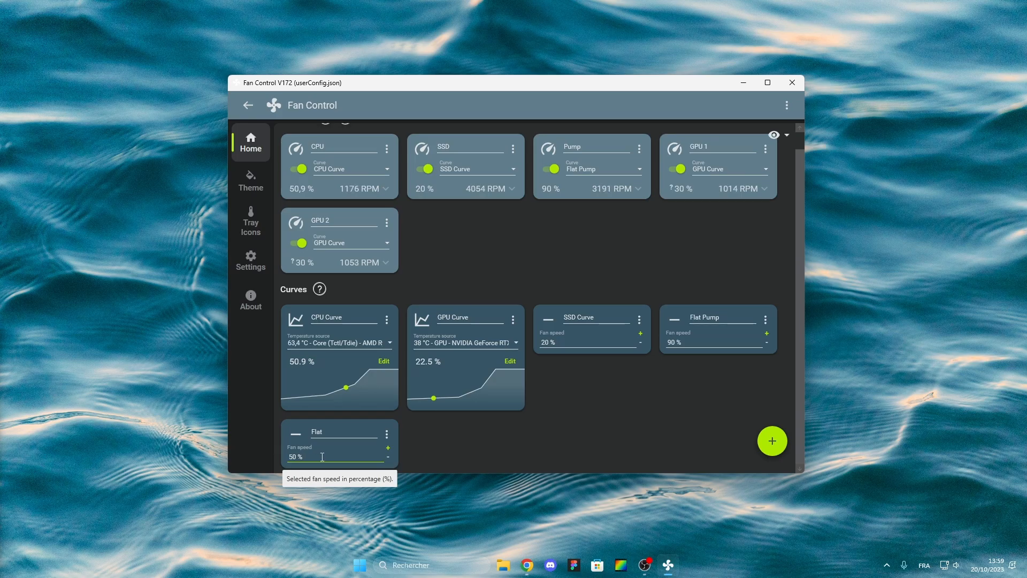
click(303, 455)
click(298, 456)
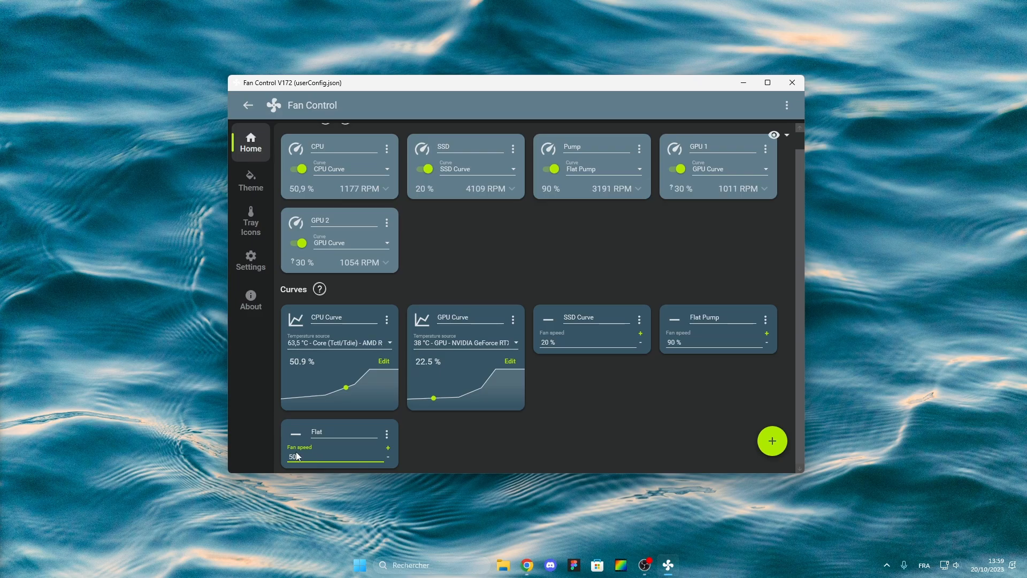
Rename the flat curve to Pompe and set its fan speed to 85 %.
click(330, 431)
text(Pump)
key(BackSpace)
key(BackSpace)
key(BackSpace)
text(ompe)
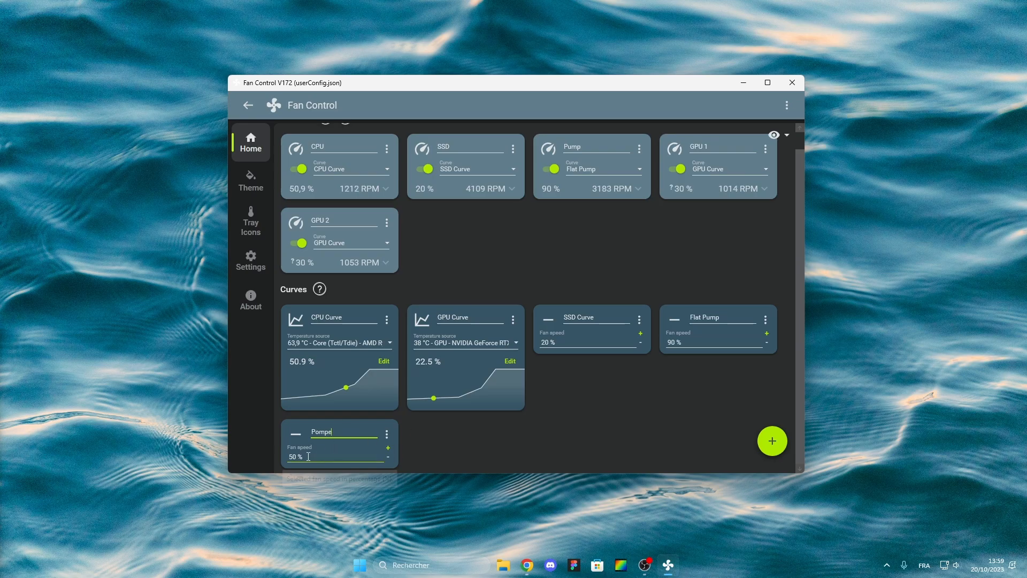
click(341, 460)
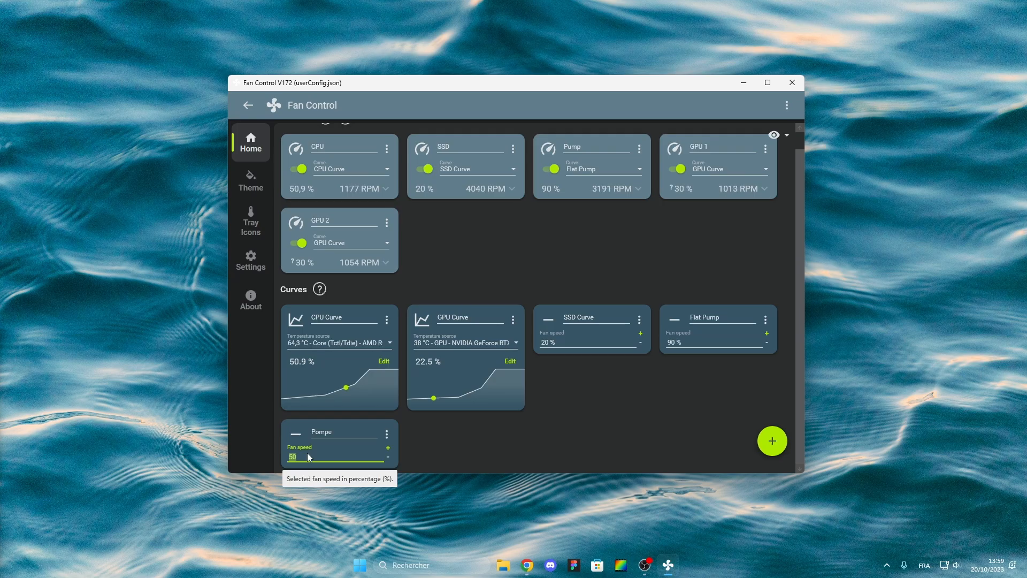
text(85)
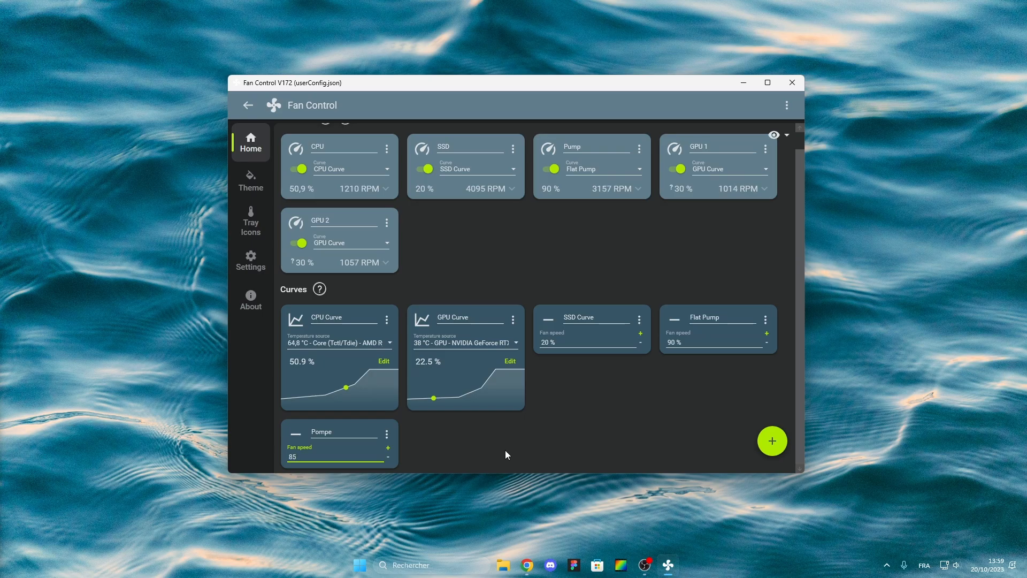
key(Return)
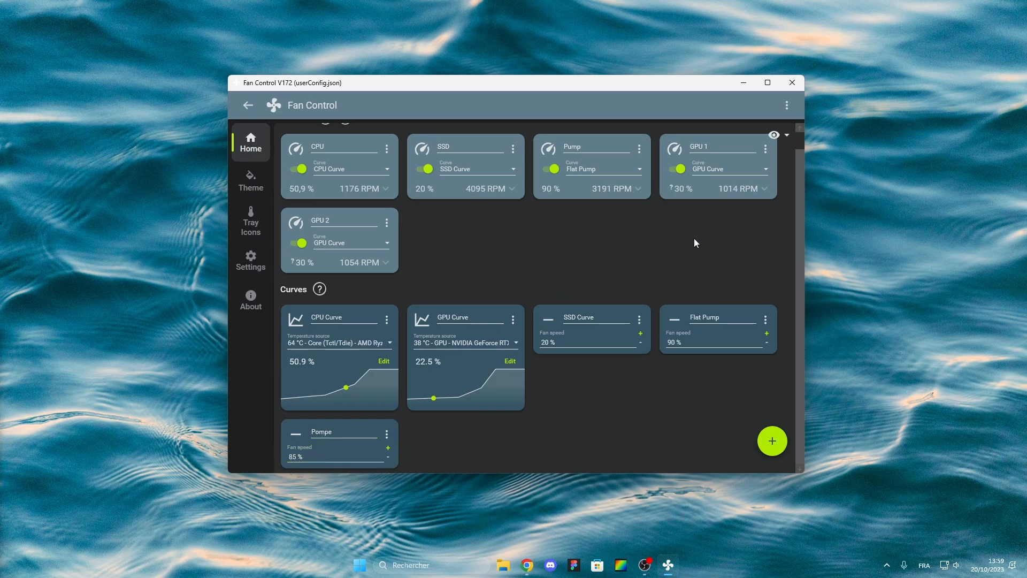
Leave the Pump fan on Flat Pump and delete the Pompe test curve.
click(587, 170)
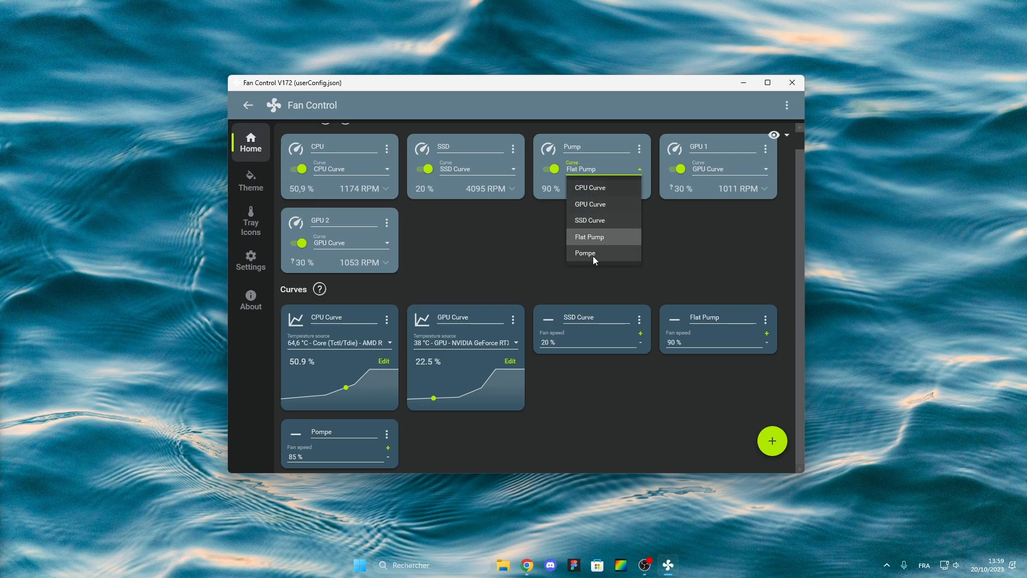
click(540, 223)
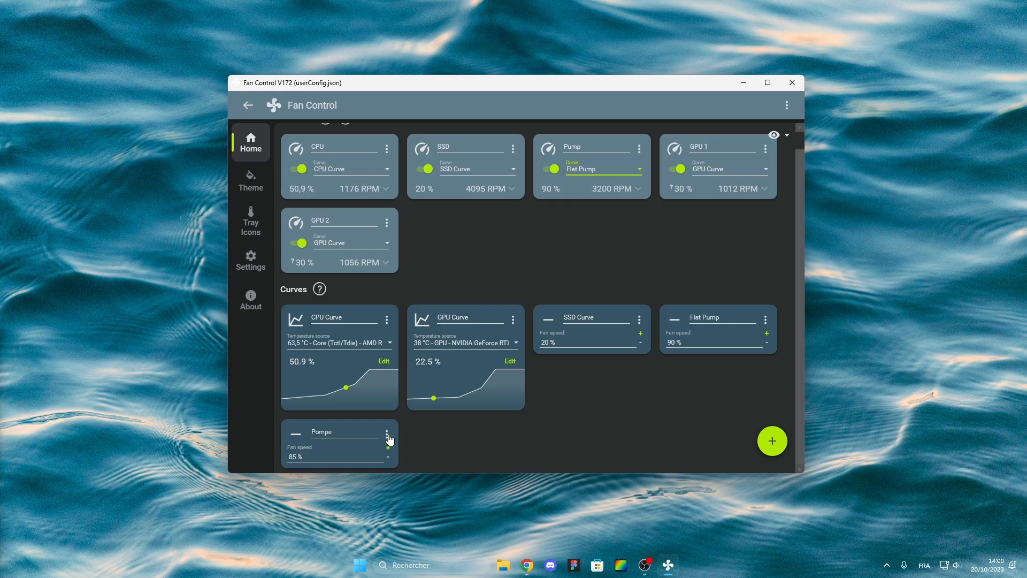
click(388, 434)
click(397, 490)
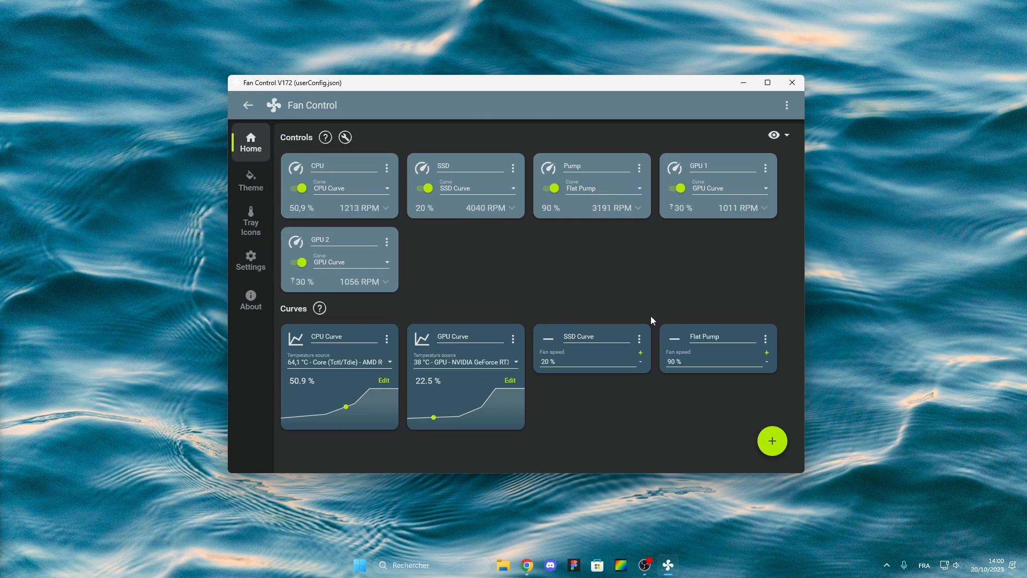
Save the current configuration to userConfig.json.
click(787, 106)
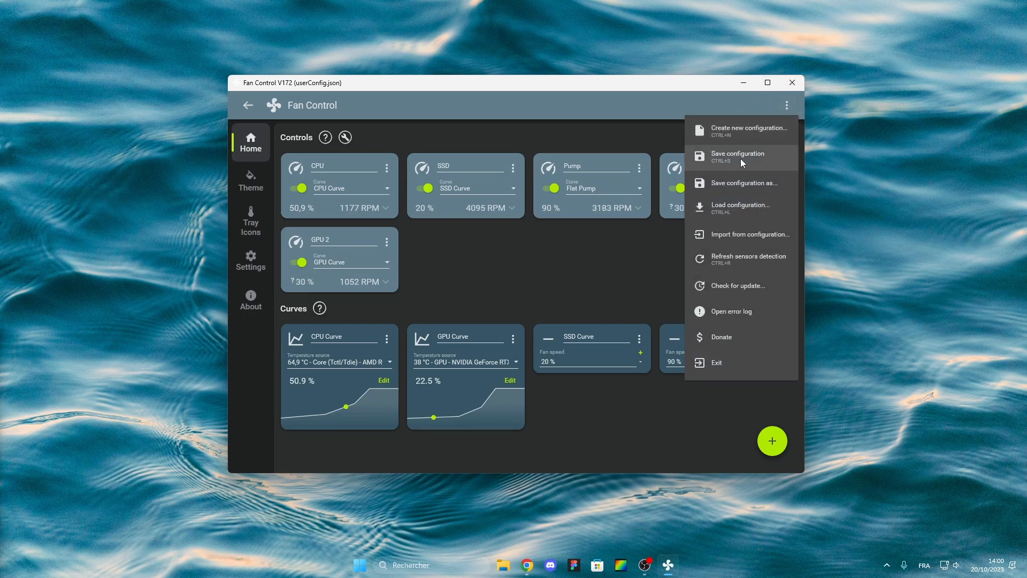
click(741, 158)
click(787, 106)
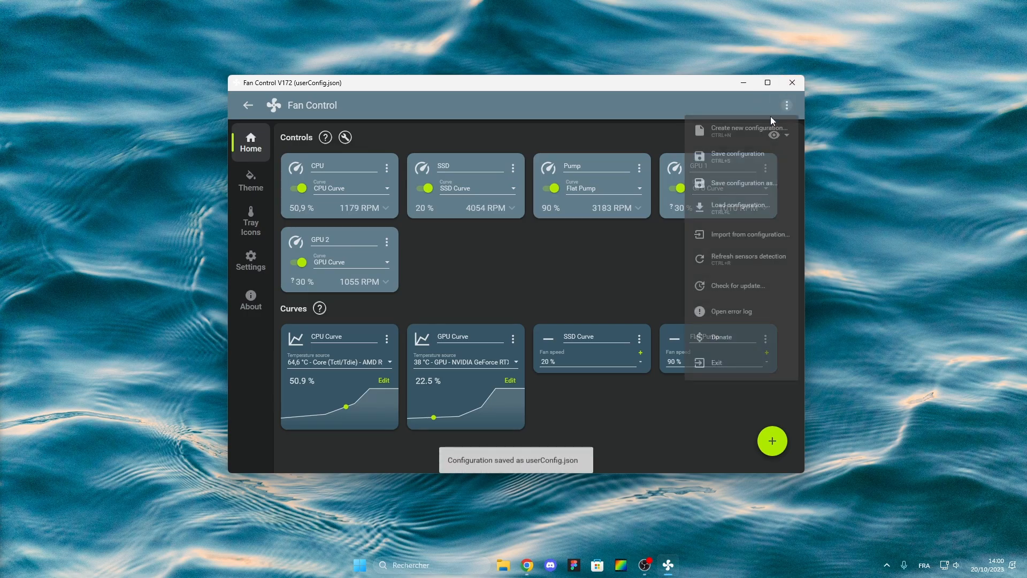
click(751, 165)
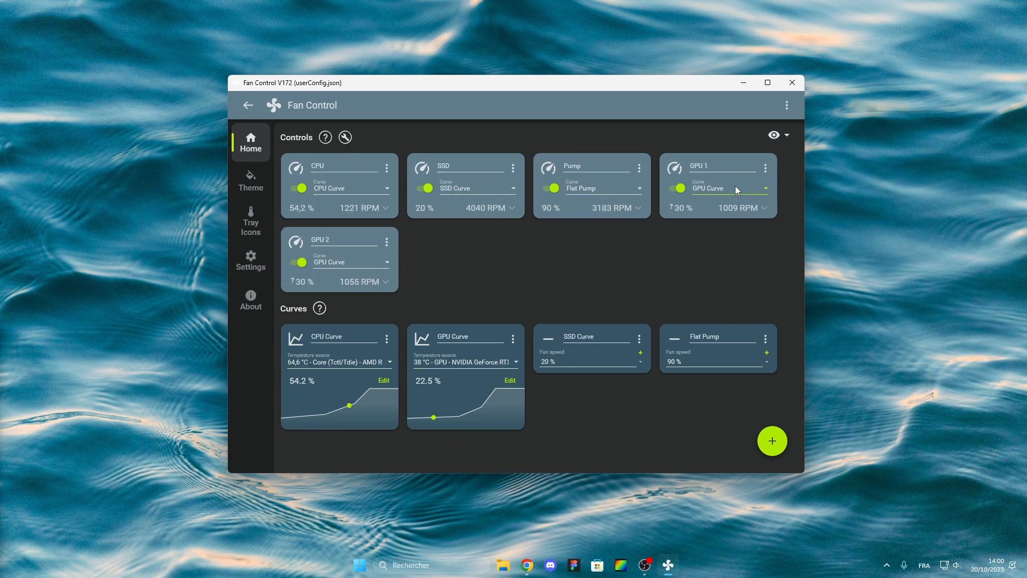
Show the fan speed cards, then hide them again.
click(780, 134)
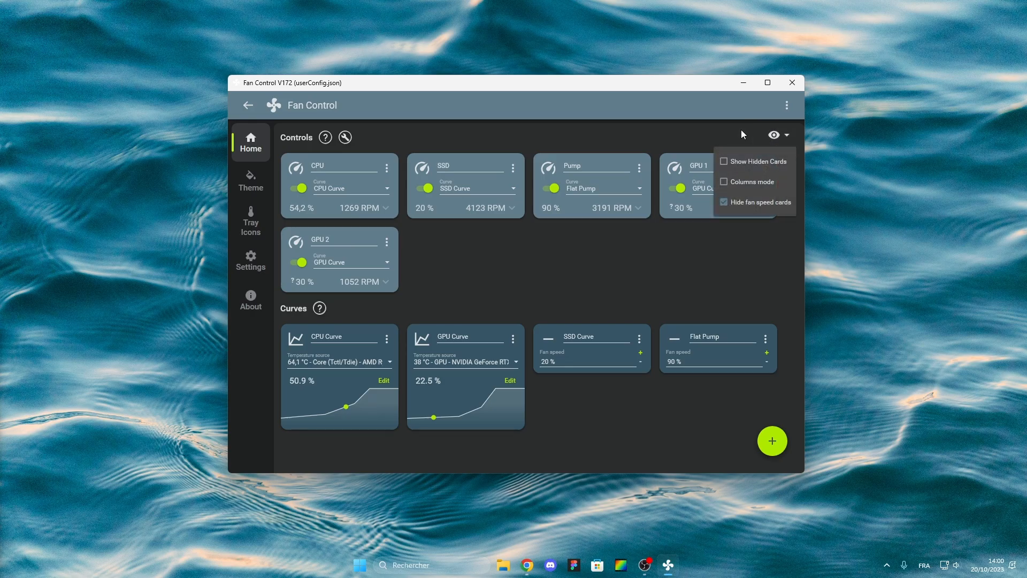
click(724, 203)
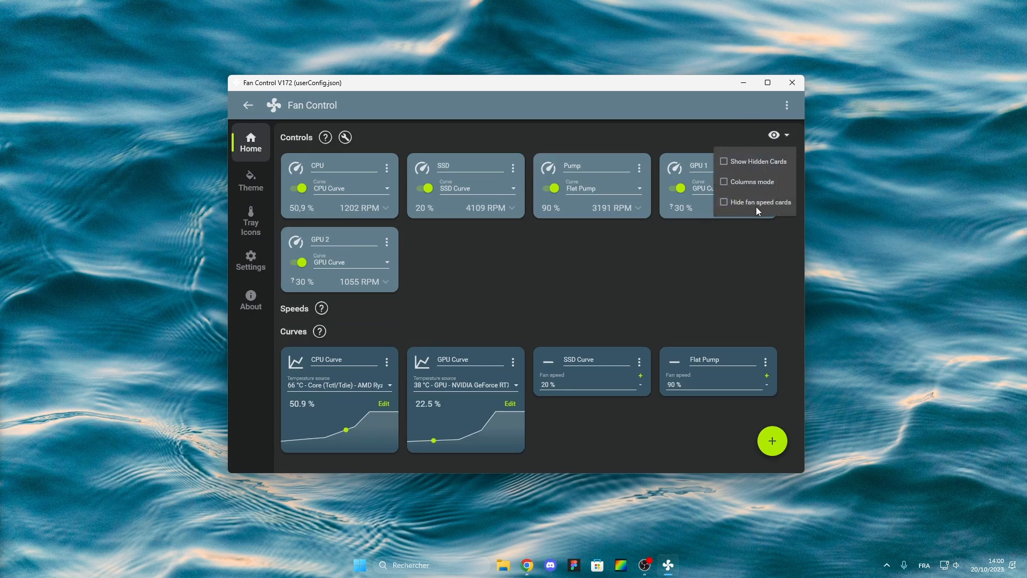
click(726, 203)
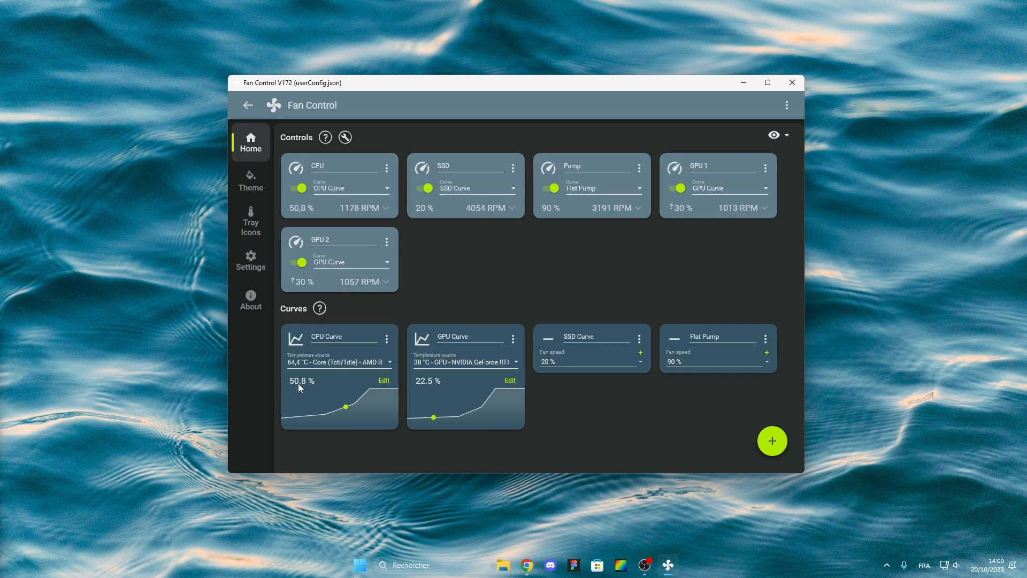
Browse CPU Curve's temperature sensors keeping Core (Tctl/Tdie), then save the configuration again.
click(346, 362)
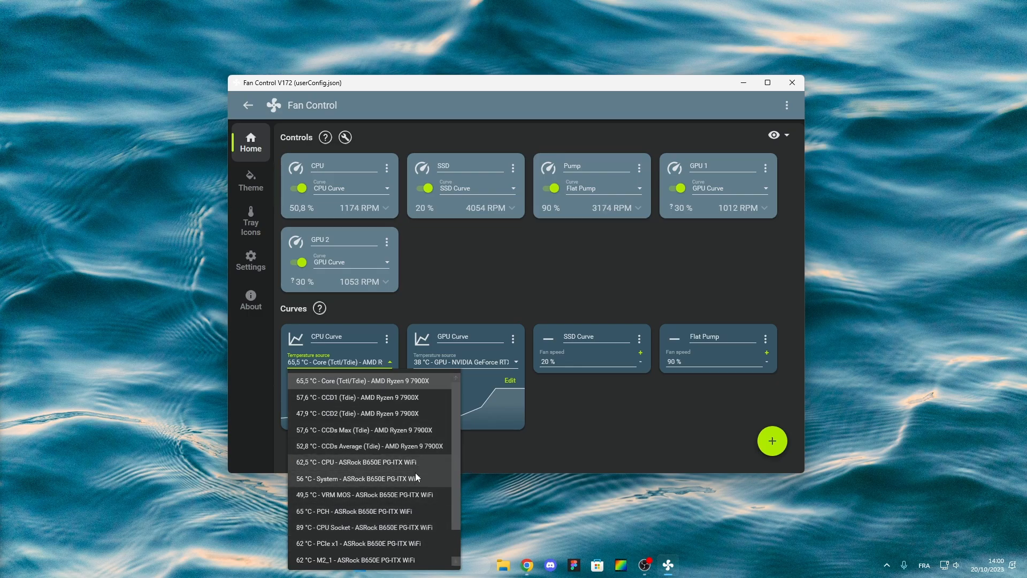
scroll(412, 511, down, 1)
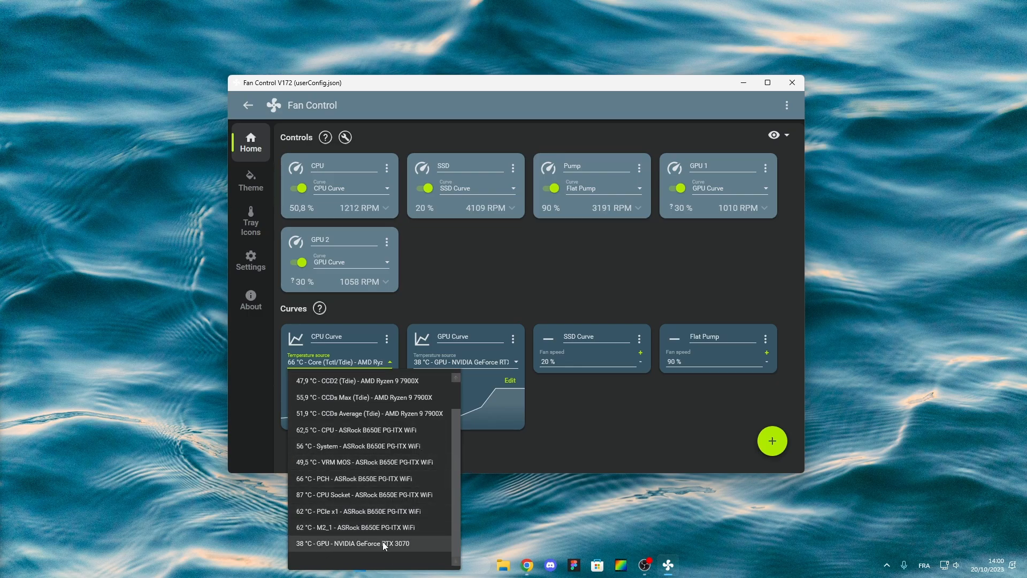
click(437, 303)
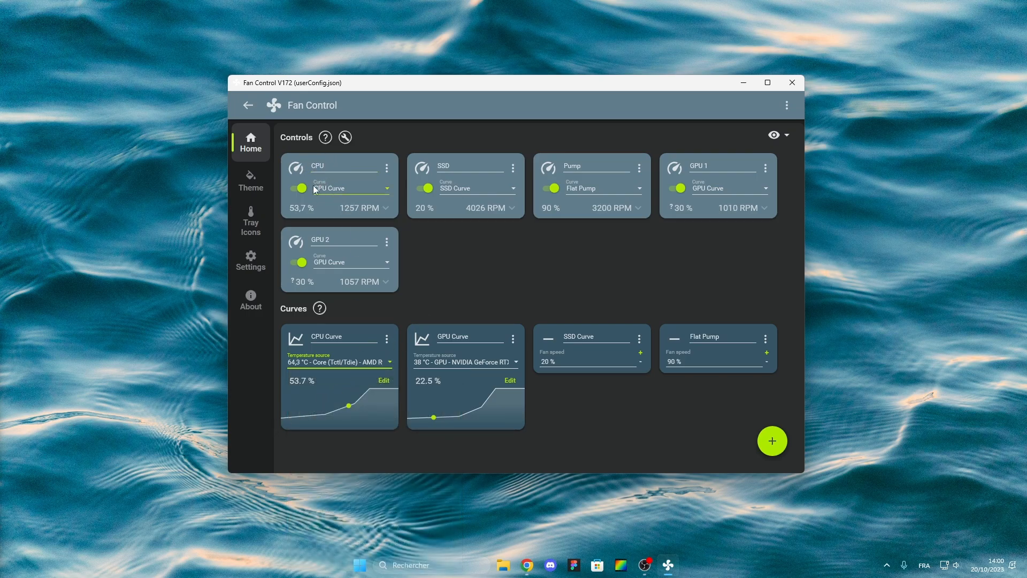
click(787, 105)
click(737, 164)
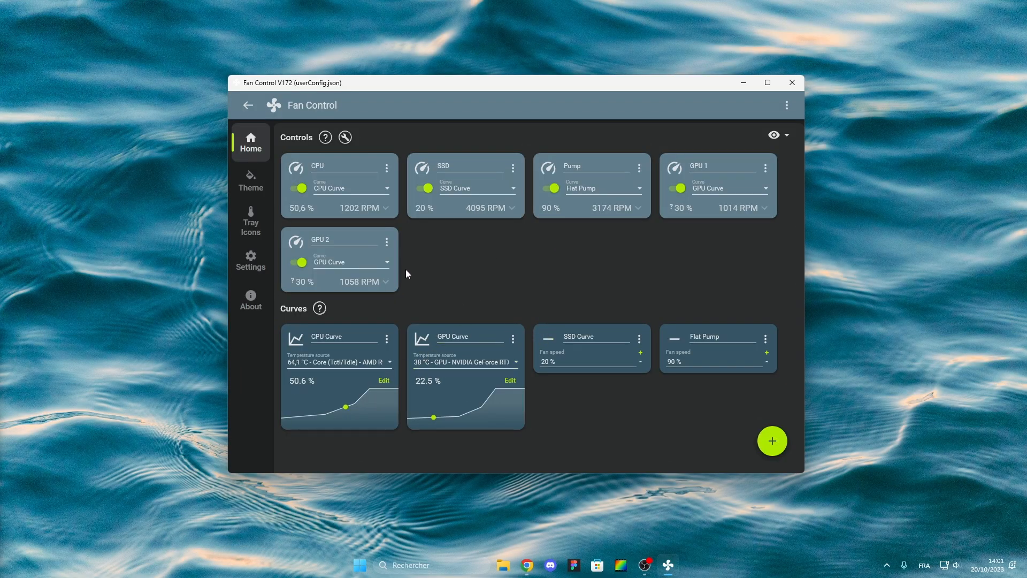
Go to the Settings page to check Start Minimized, startup with 30 sec delay, and update notifications.
click(268, 259)
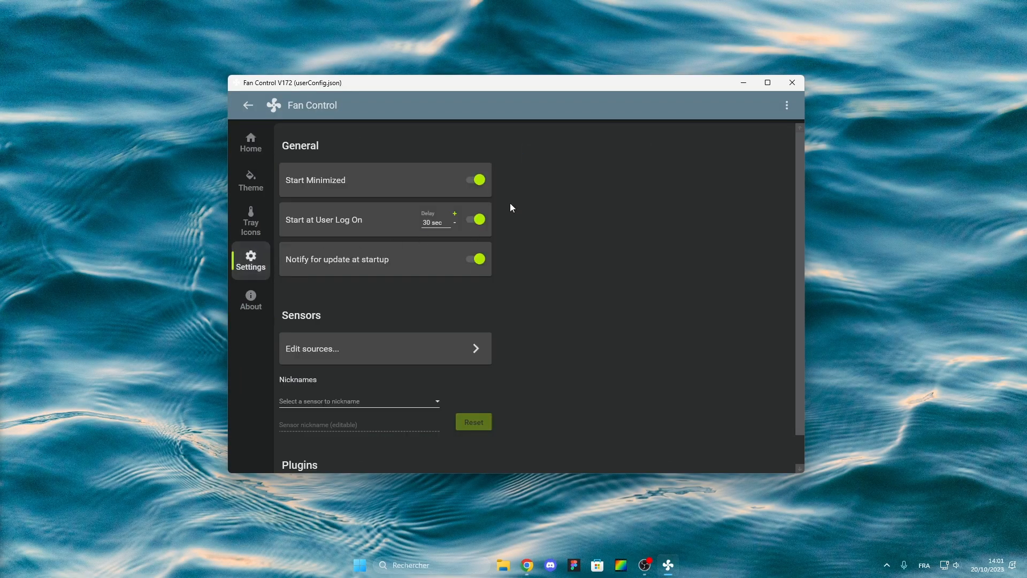